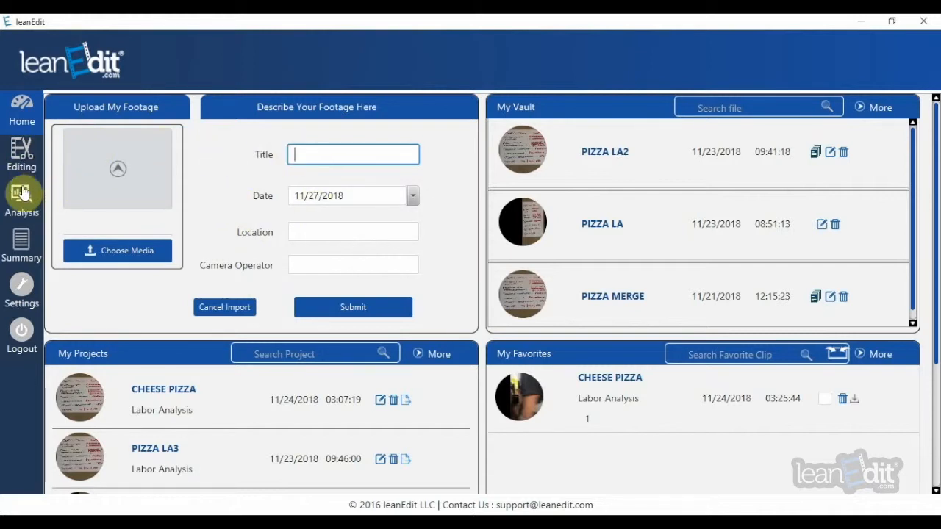
Open the CHEESE PIZZA labor analysis project and proceed through its editing and analysis stages to the summary
click(82, 397)
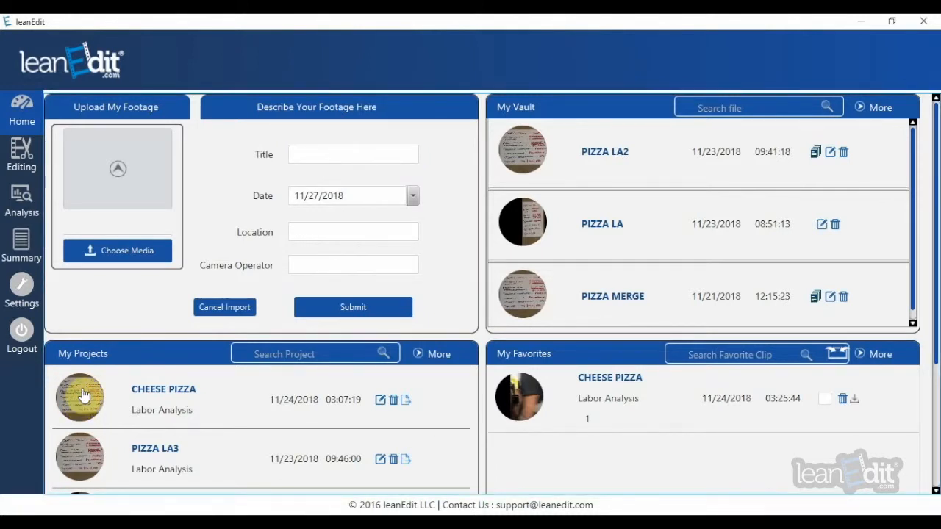
click(82, 397)
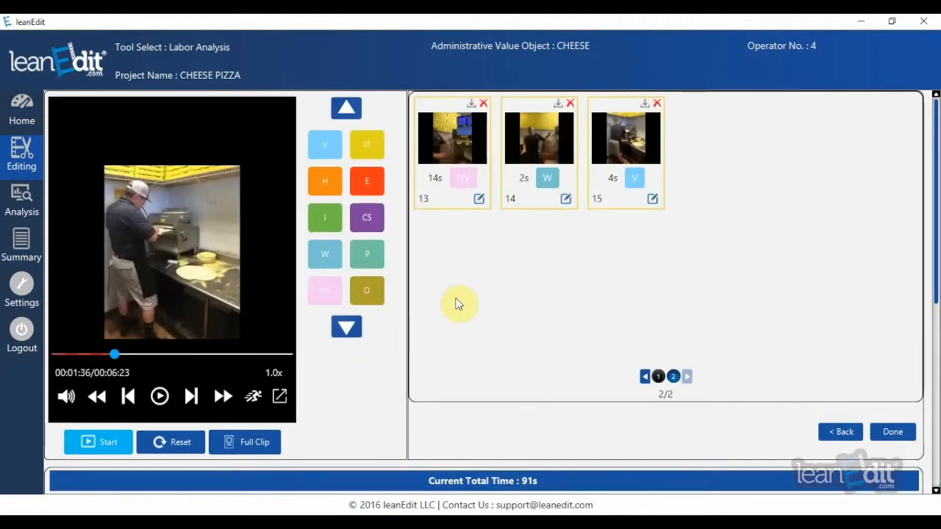
click(890, 434)
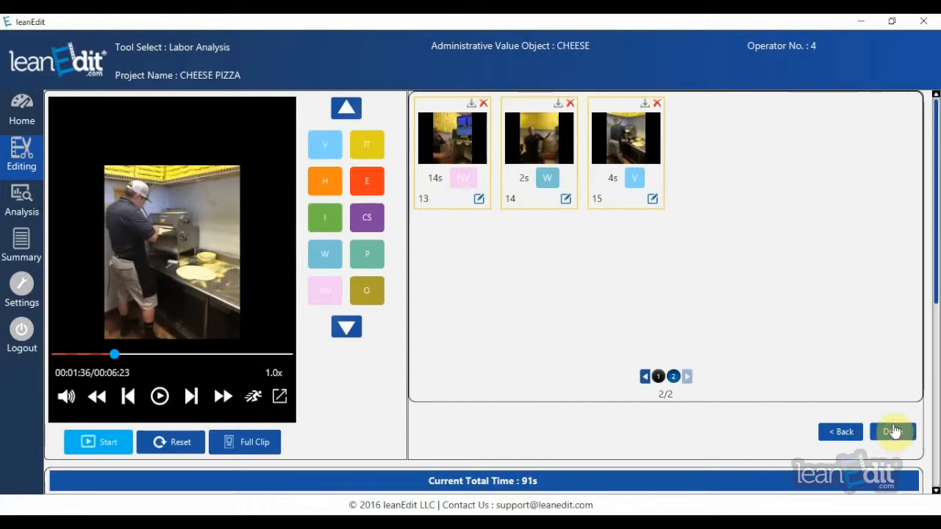
click(893, 432)
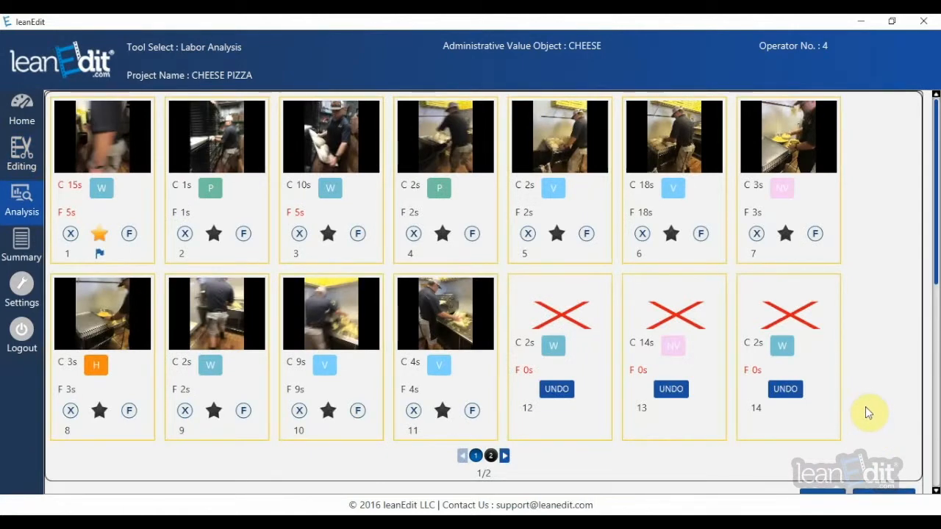
scroll(872, 415, down, 1)
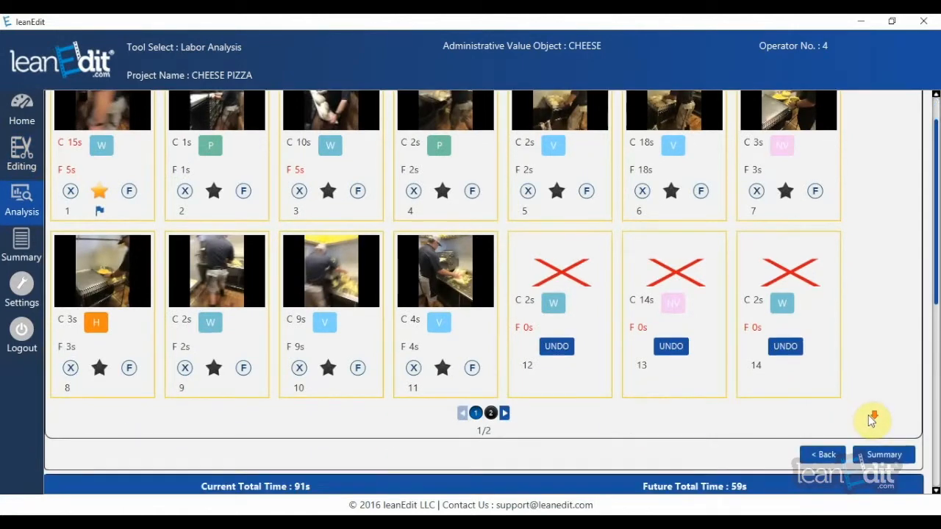
click(882, 455)
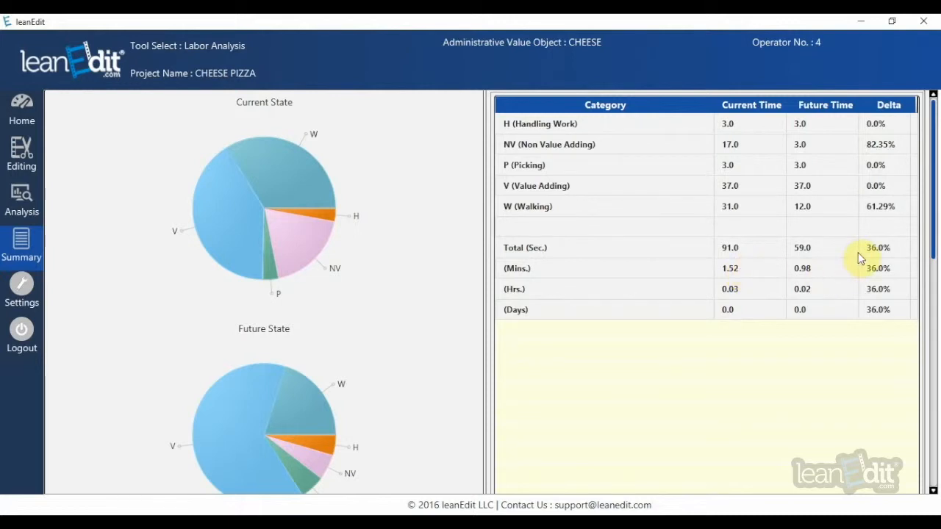
Examine the current and future state pie charts and the detailed table of clips in the summary
click(277, 176)
mouse_move(276, 175)
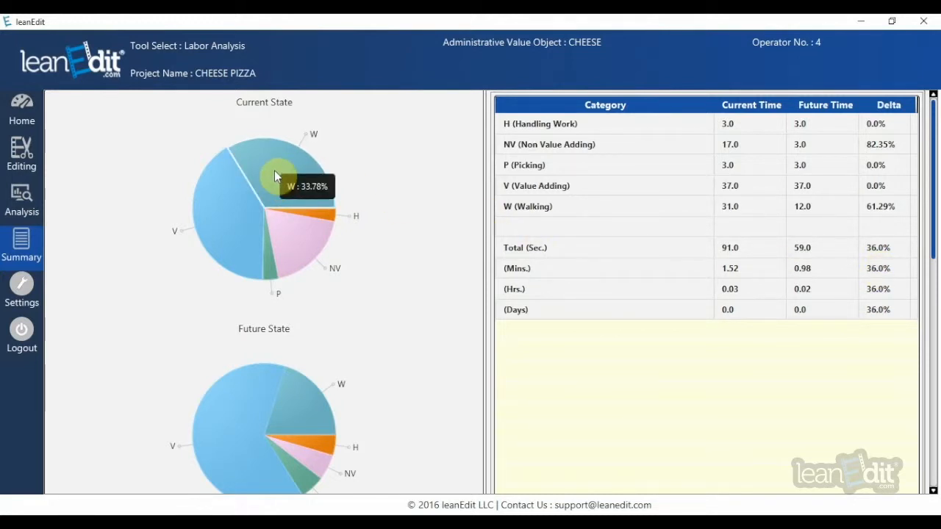
mouse_move(236, 208)
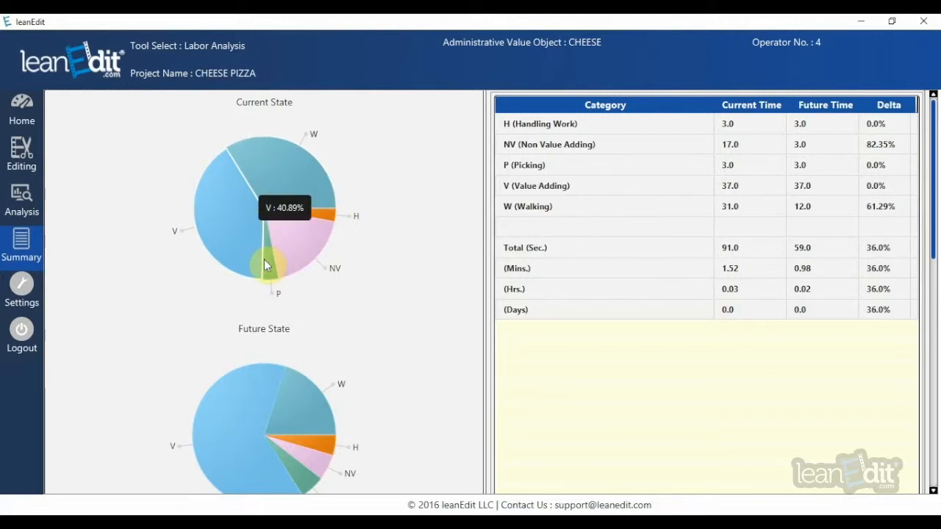
mouse_move(293, 242)
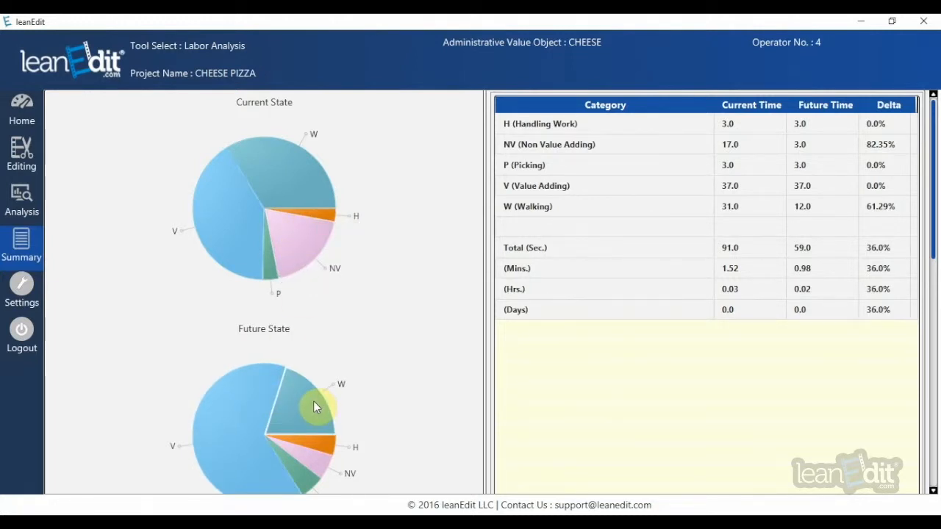
scroll(313, 401, down, 2)
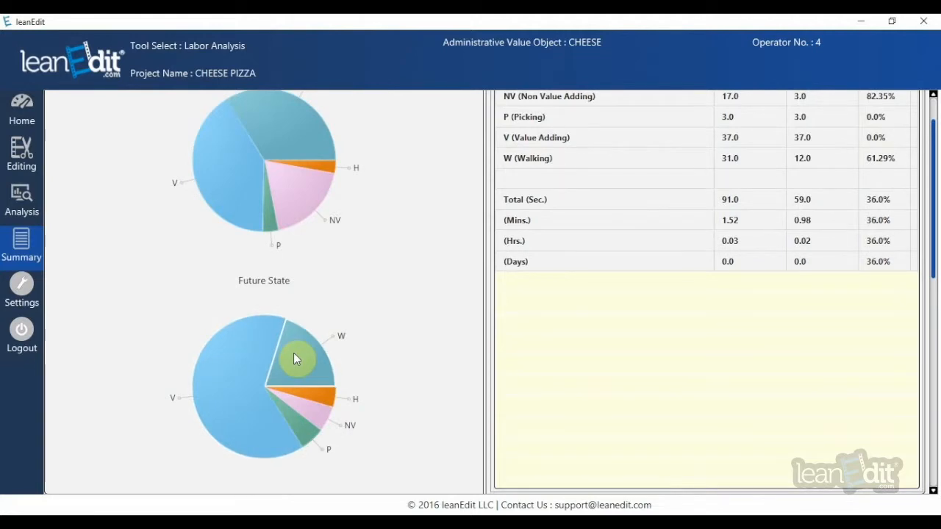
scroll(407, 381, down, 3)
scroll(408, 381, down, 10)
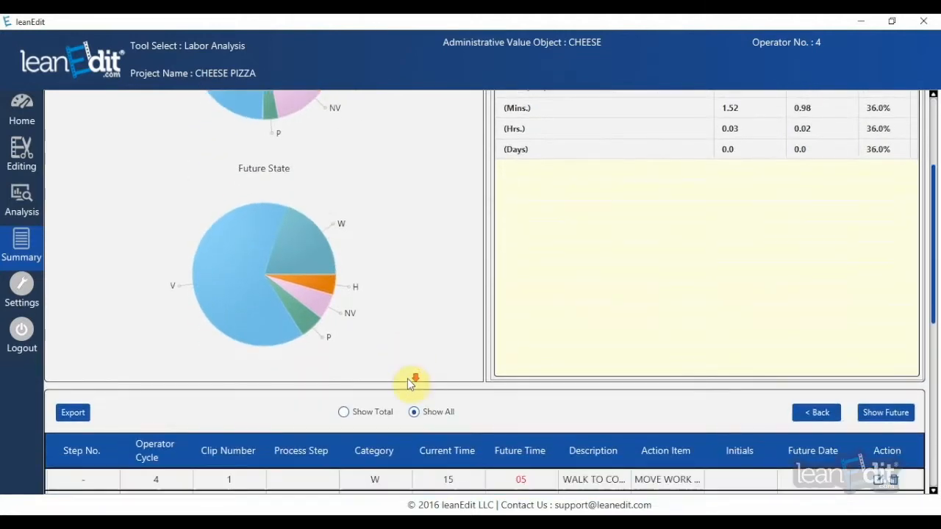
scroll(409, 382, down, 4)
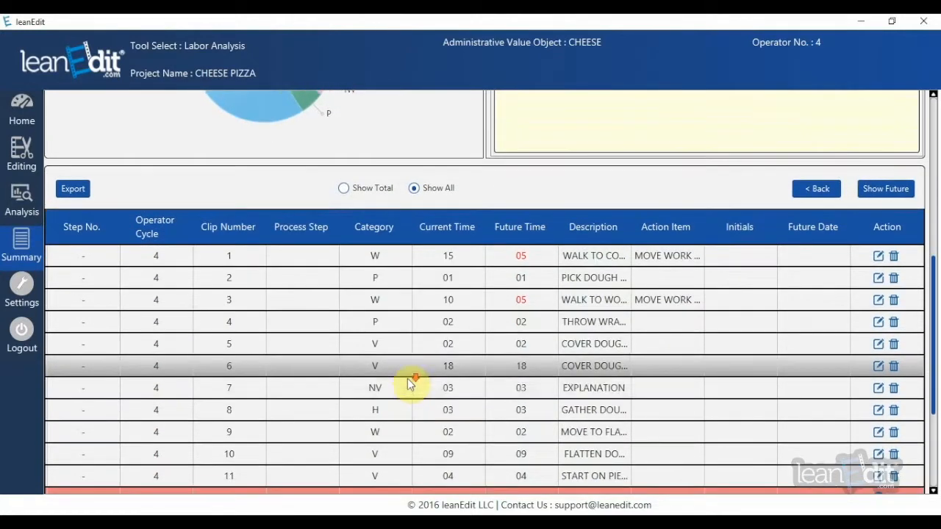
scroll(408, 383, down, 2)
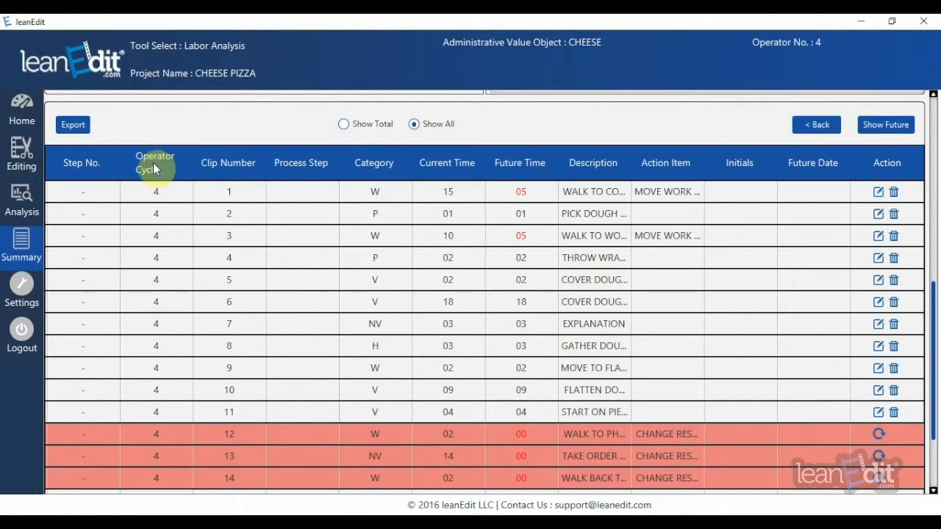
scroll(199, 175, down, 1)
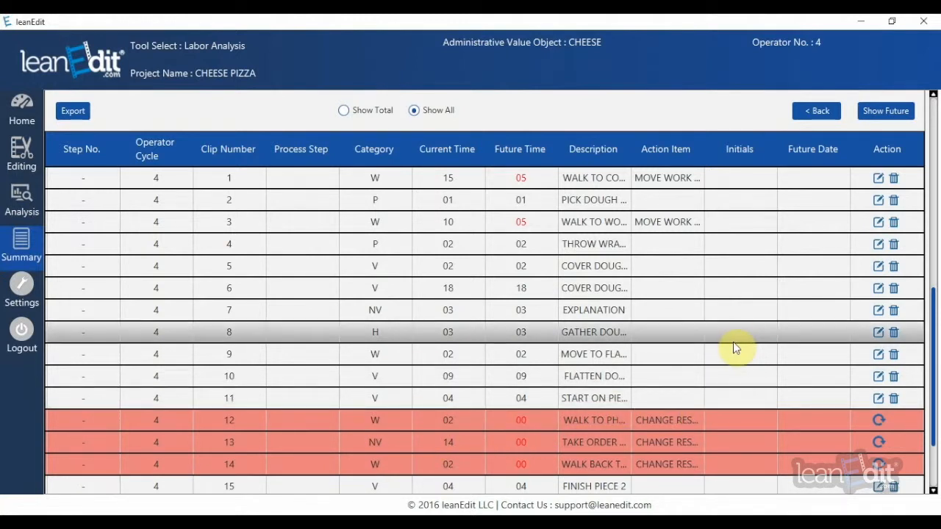
Open the clip 1 row for editing and save it with the future date 11/27/2018
click(878, 179)
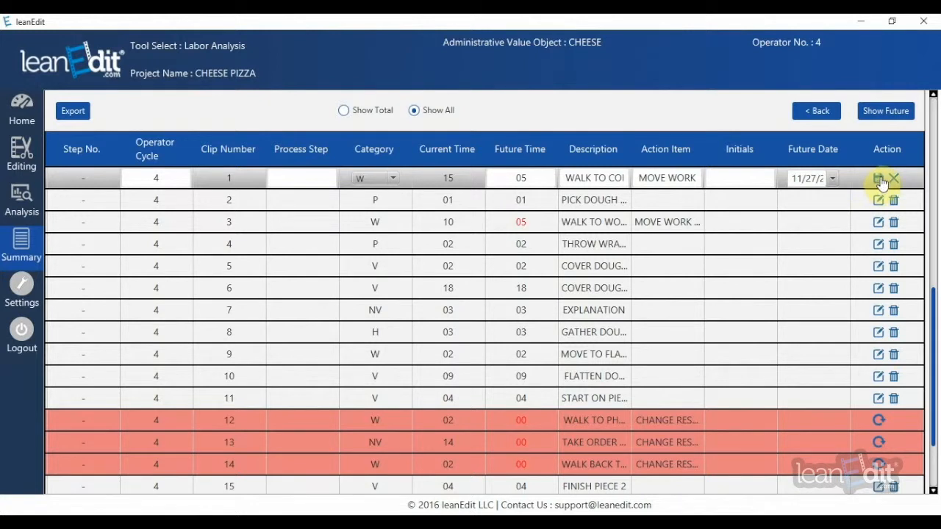
click(878, 178)
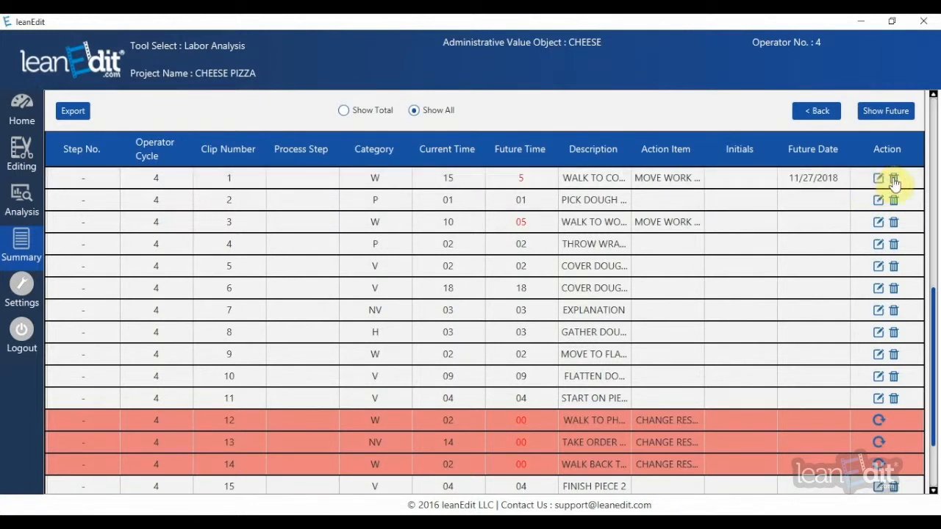
Delete the clip 1 row from the summary table and restore it
click(894, 181)
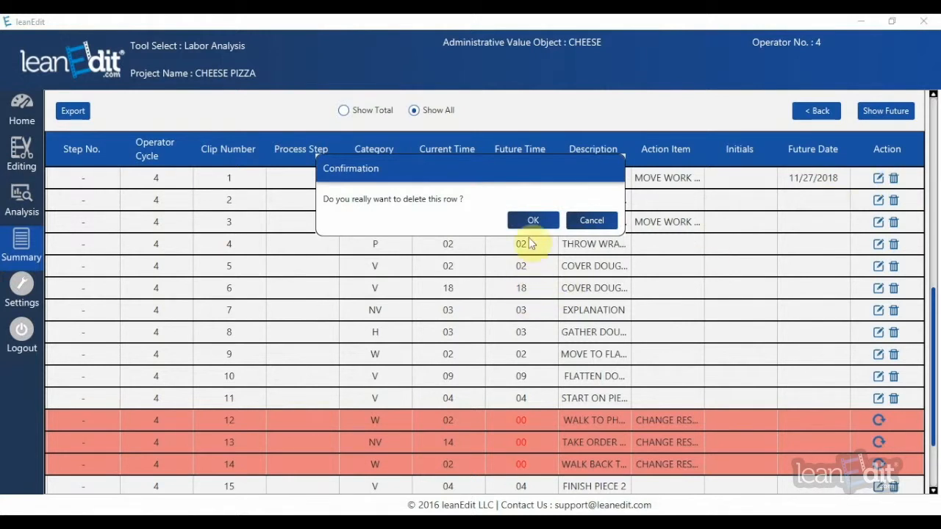
click(529, 222)
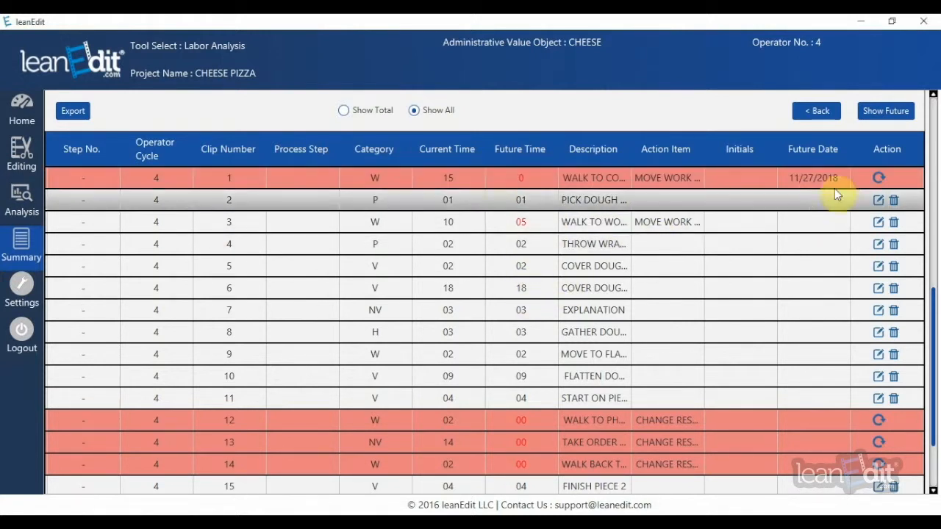
click(877, 178)
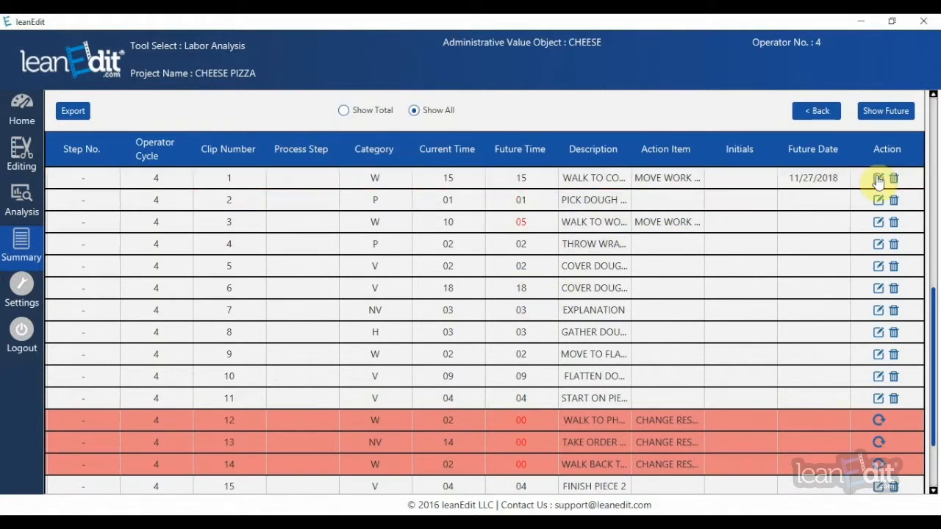
Reopen the clip 1 row for editing, go through its category, future time, description and action item fields, and save it
click(877, 178)
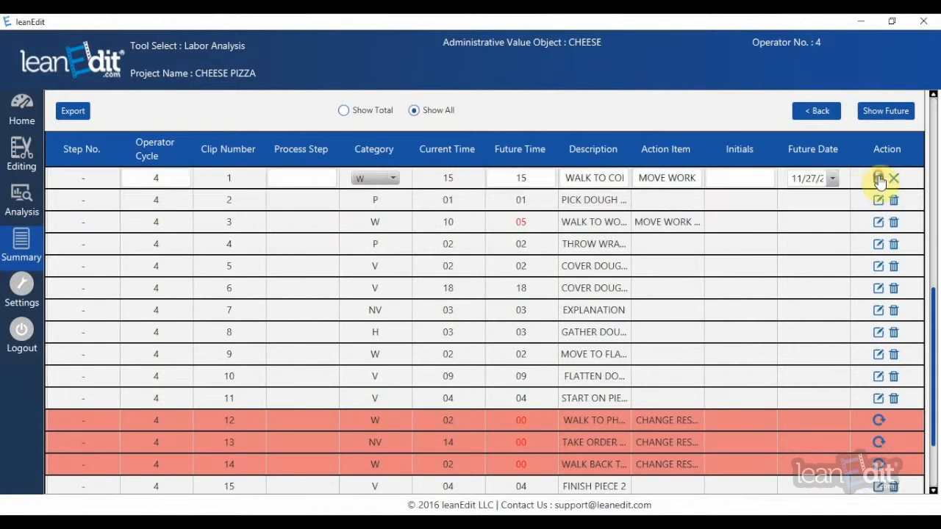
click(392, 180)
click(397, 182)
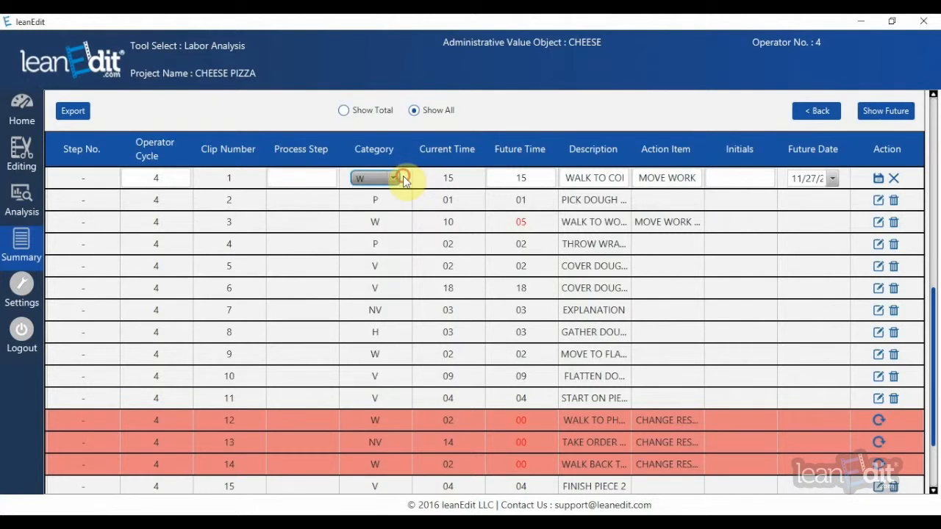
click(522, 178)
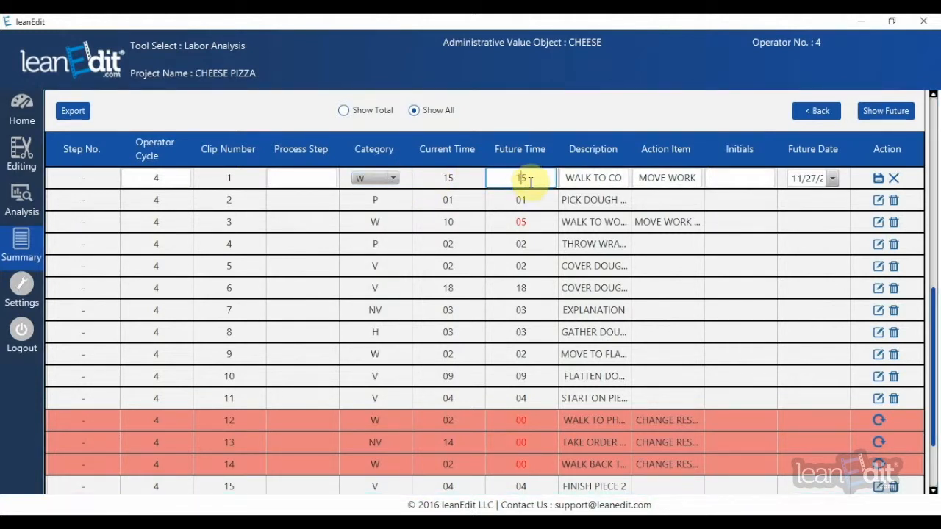
click(583, 178)
click(674, 179)
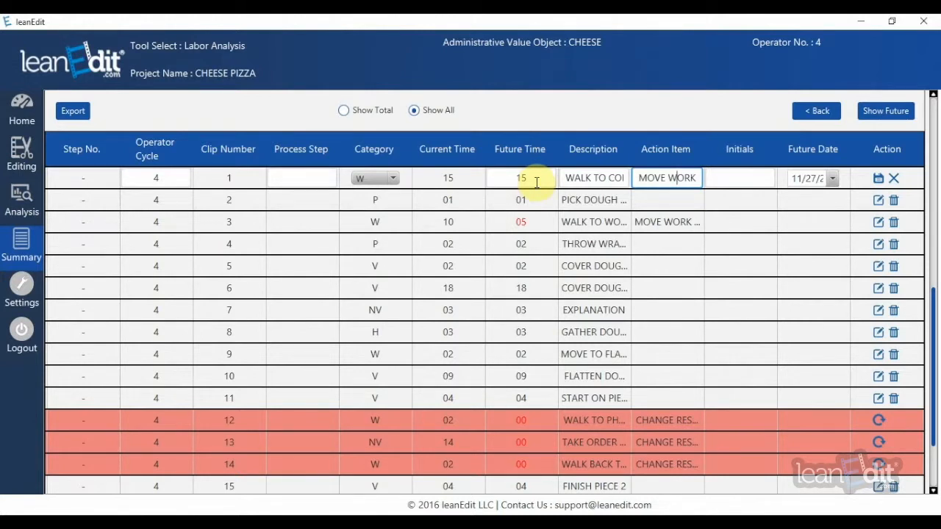
click(880, 180)
Add a new row at the end of the clip table with category W and operator cycle 4
scroll(846, 265, down, 3)
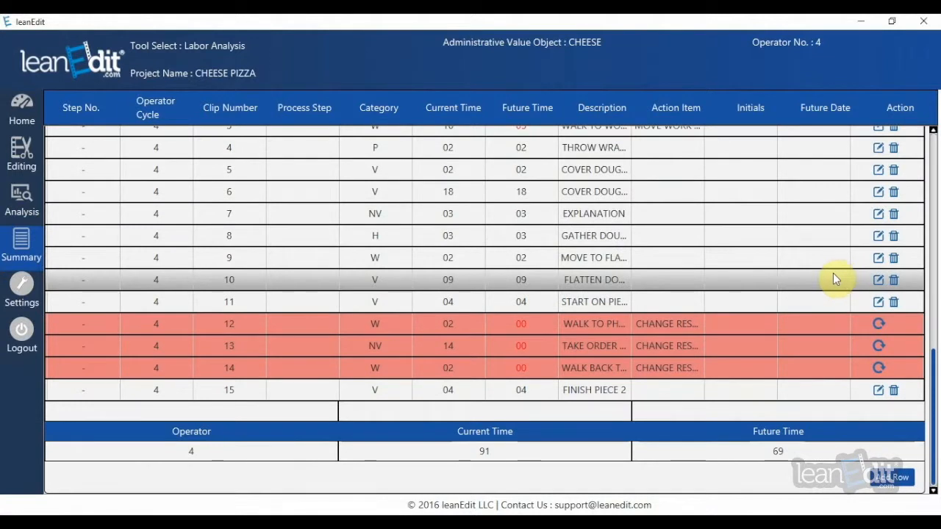
click(887, 478)
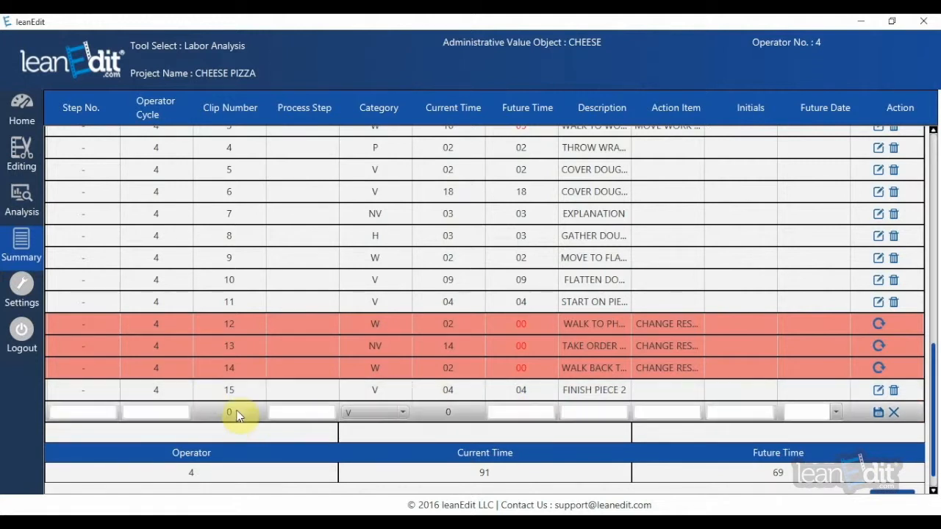
click(401, 414)
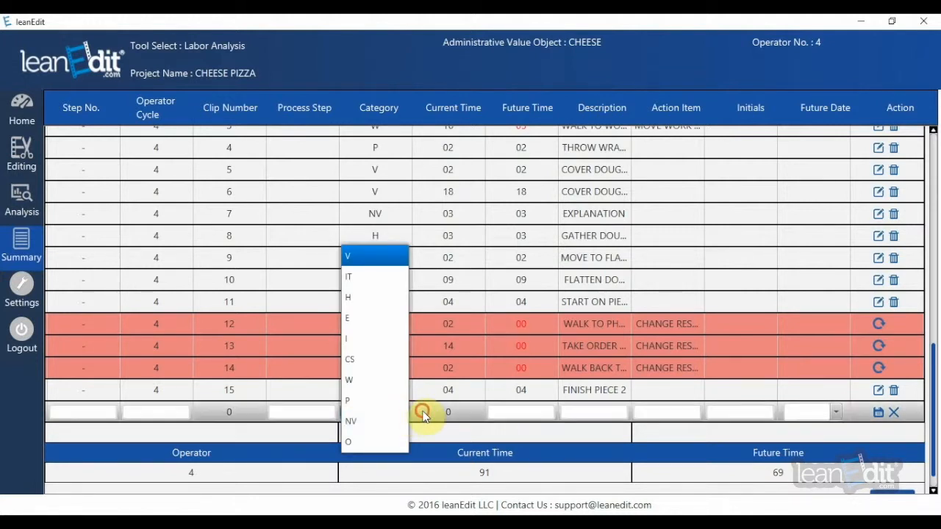
click(423, 416)
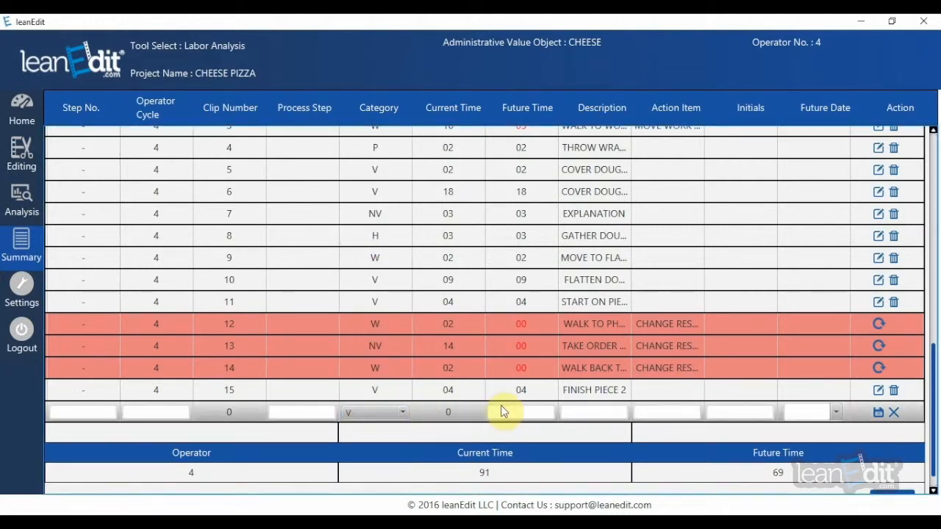
click(517, 413)
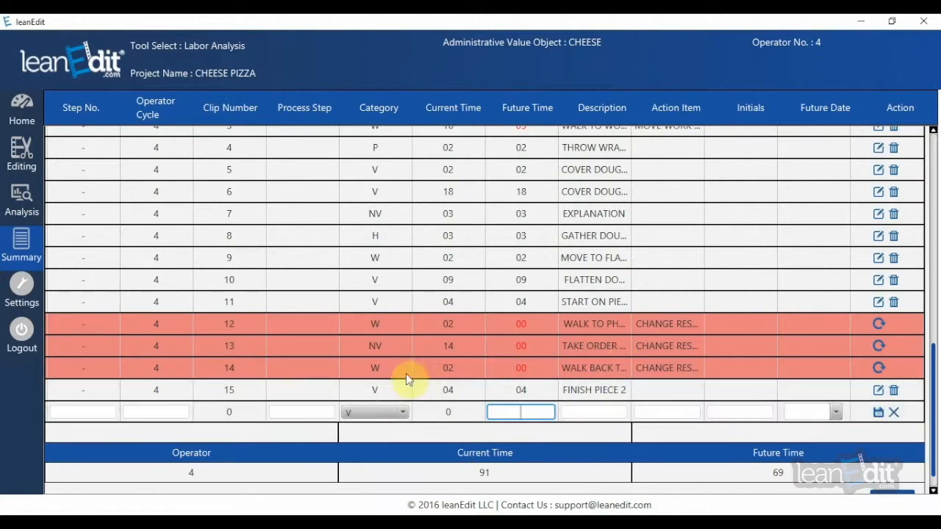
click(400, 414)
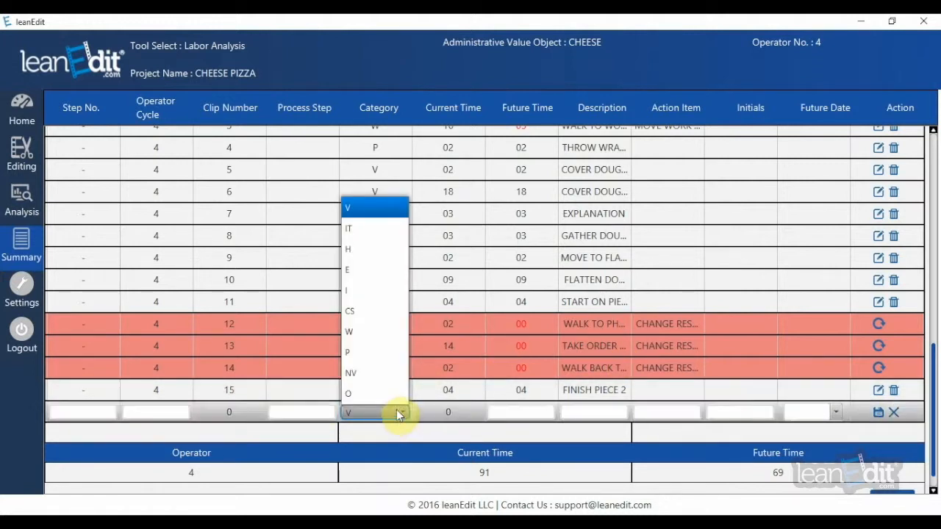
click(357, 332)
click(153, 410)
text(4)
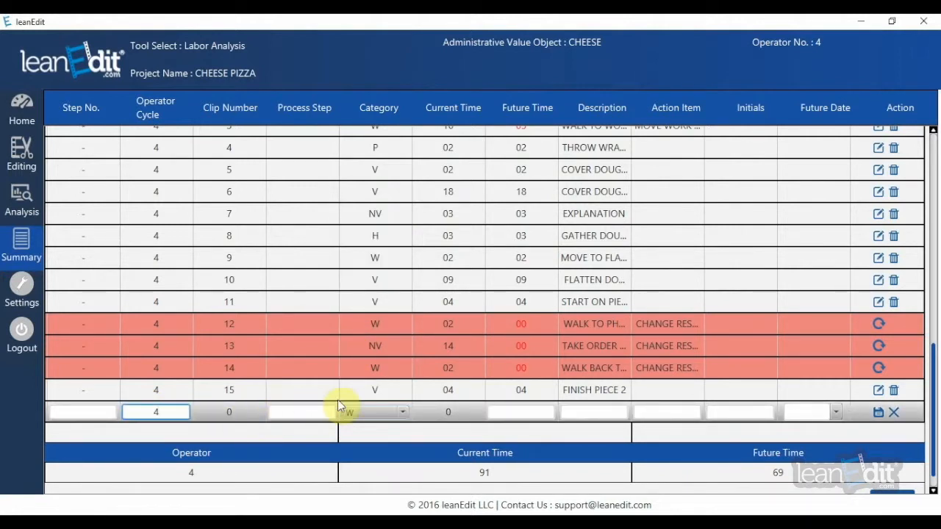
Give the new row a future time of 5, the description EXTRA STEP and the action item ACTION, and save it
click(505, 413)
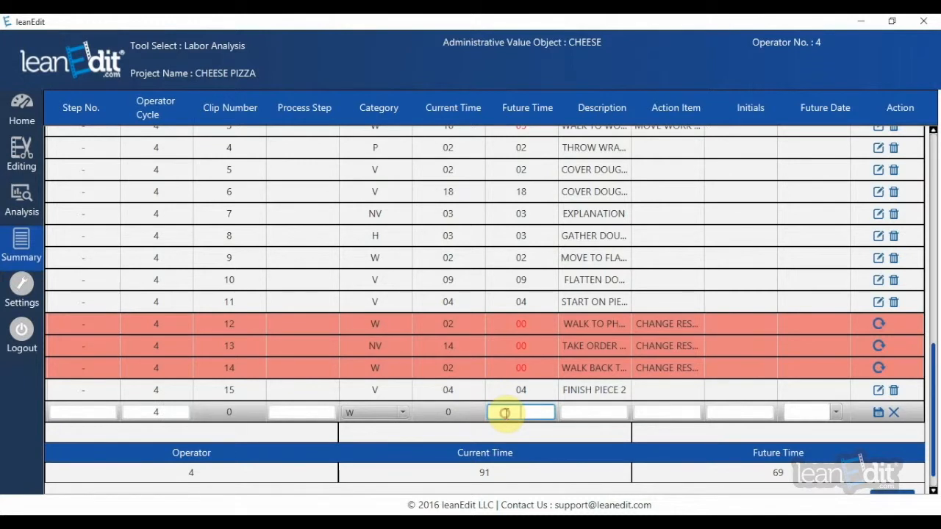
text(5)
click(575, 410)
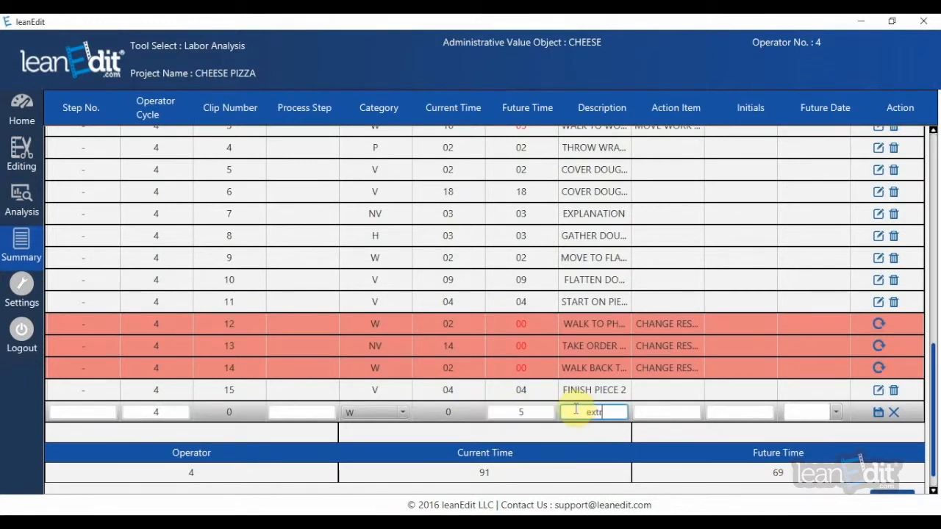
text(extra ste)
text(STEP)
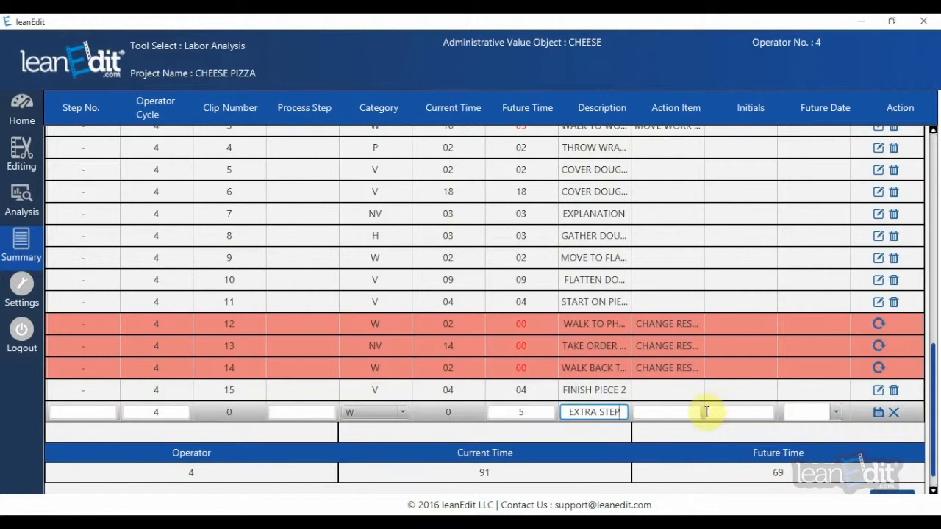
click(662, 412)
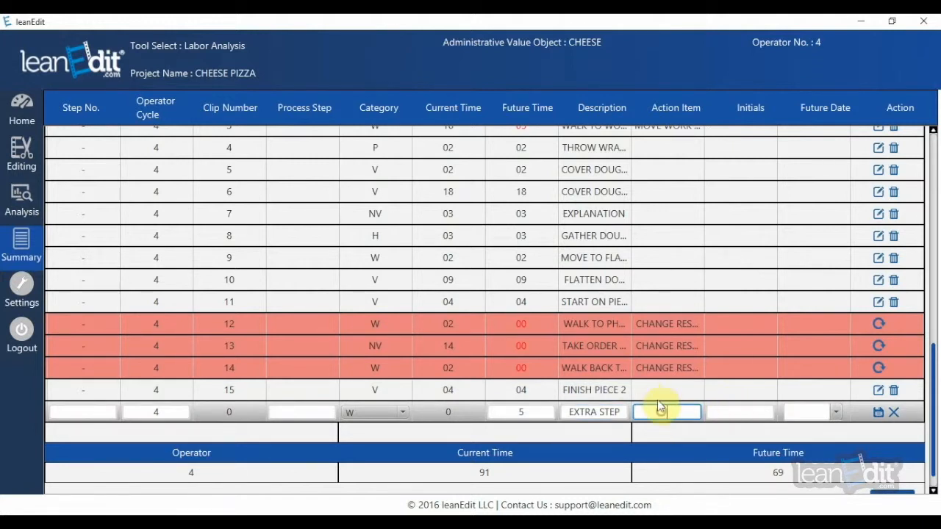
text(ACTION)
click(728, 412)
click(878, 414)
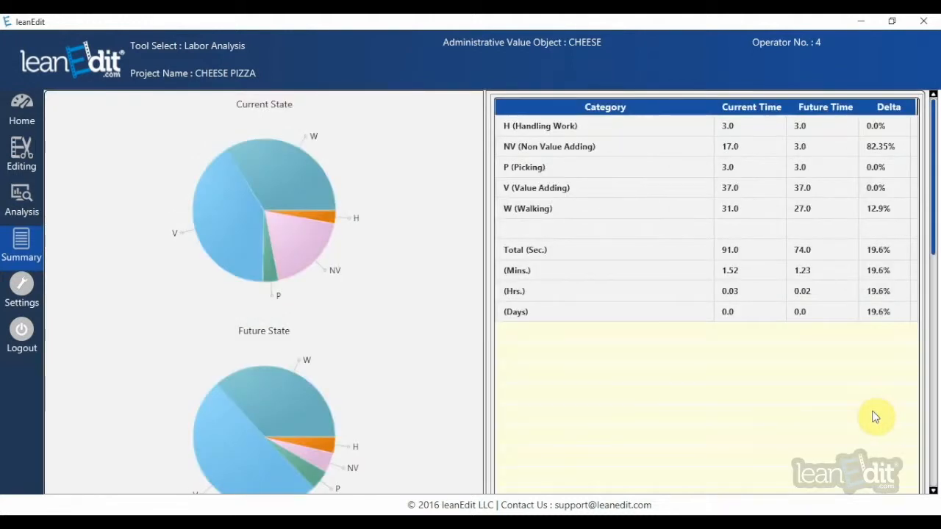
Move the EXTRA STEP row (clip 16) up the clip table so it sits between clips 8 and 9
scroll(877, 414, down, 5)
scroll(876, 411, down, 10)
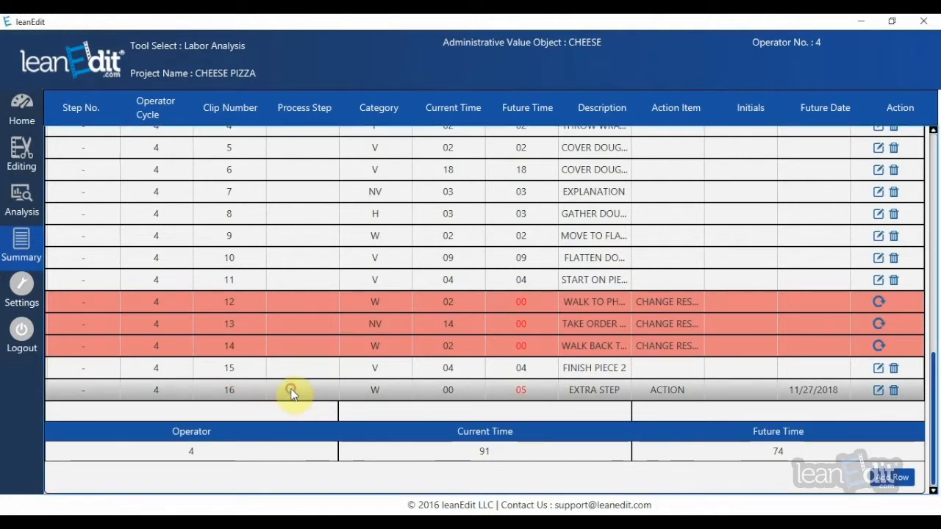
drag(300, 271, 303, 228)
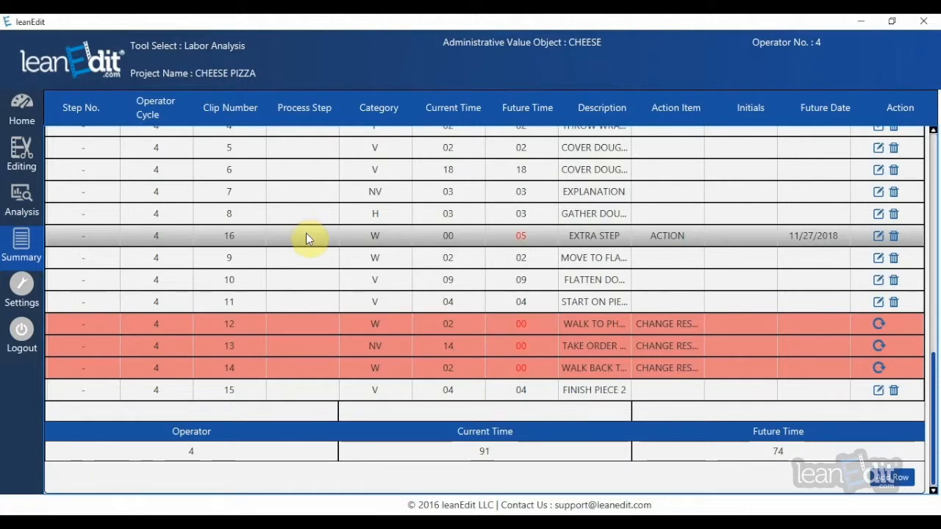
scroll(371, 294, up, 3)
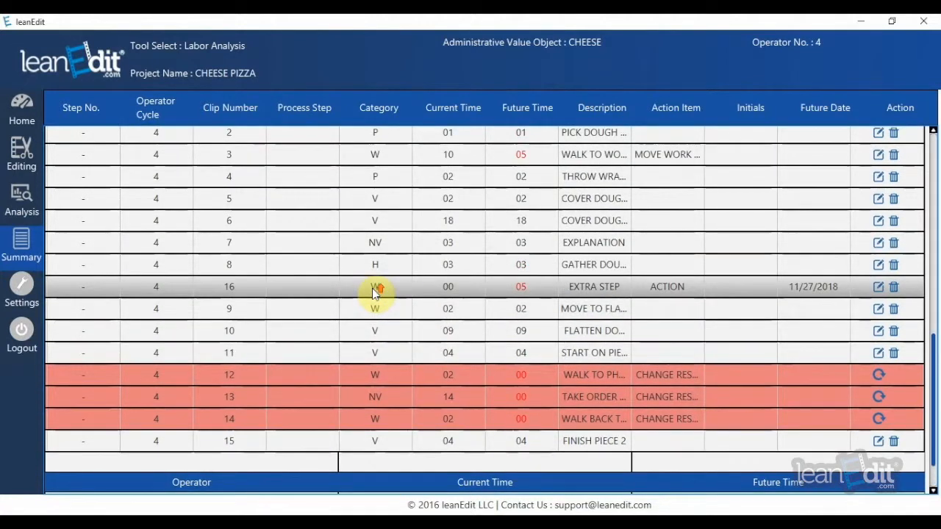
scroll(374, 290, up, 2)
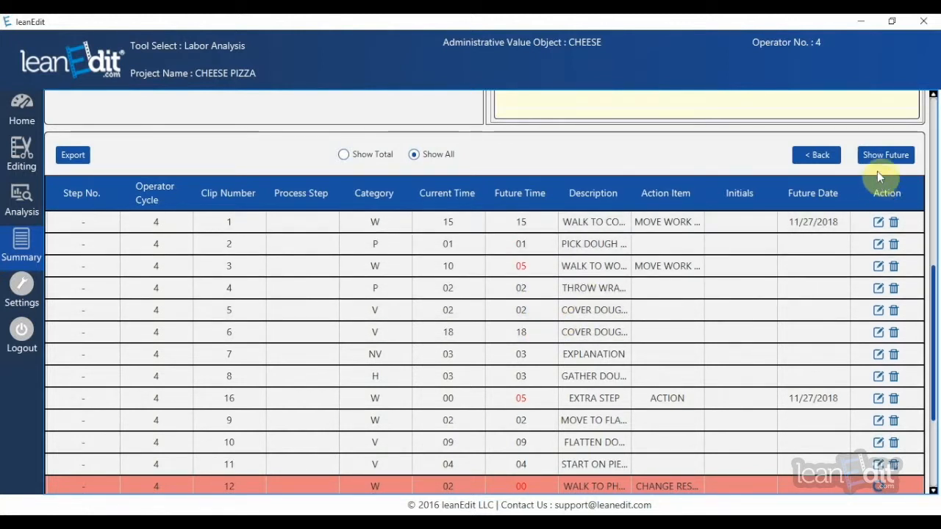
Compare the future-only clip table with the full table by switching between the two views, ending on the full table
click(886, 155)
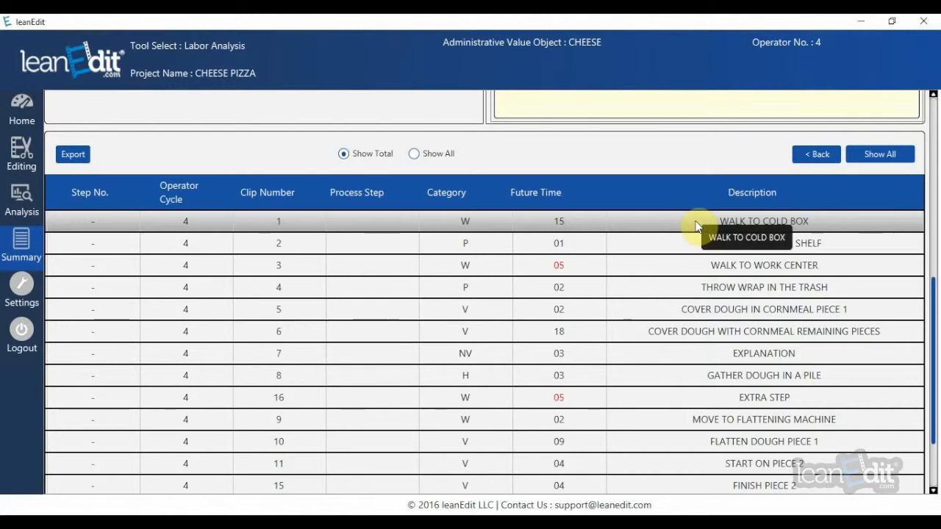
click(872, 160)
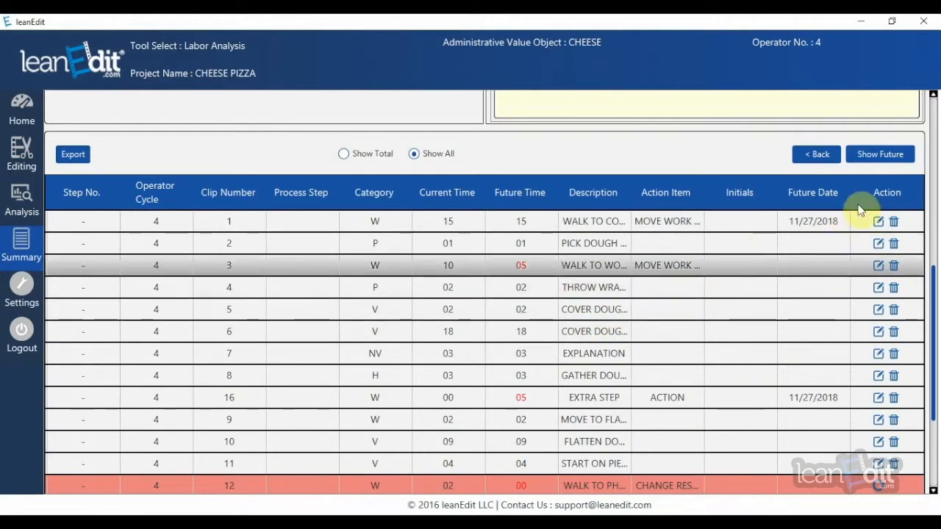
click(871, 160)
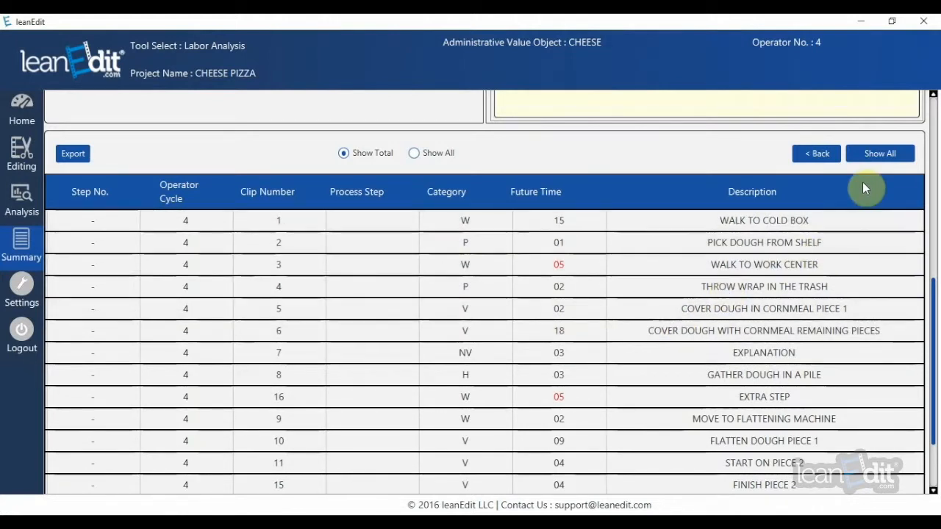
click(878, 156)
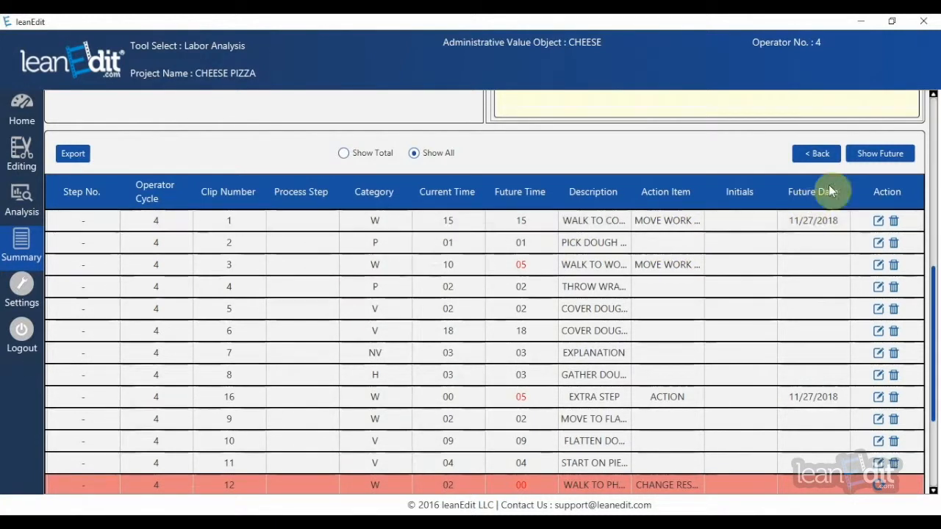
click(866, 158)
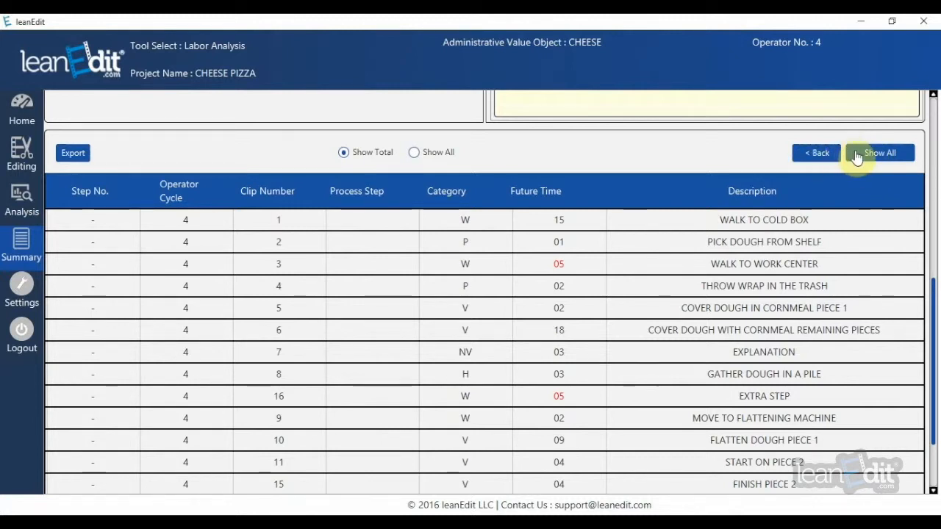
click(858, 155)
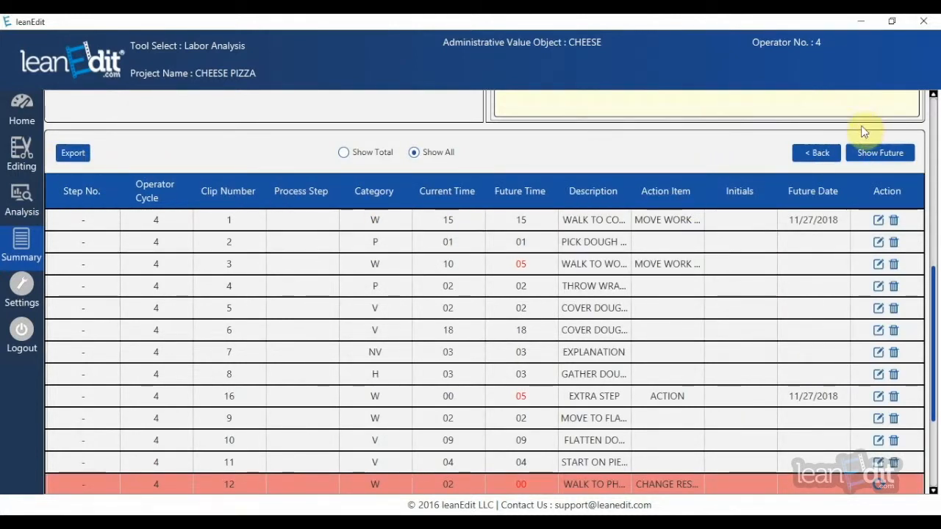
Export the full table to the Desktop as the Excel file CHEESE PIZZA_CURRENT__Labor Analysis_administrative_ExcelReport
click(72, 154)
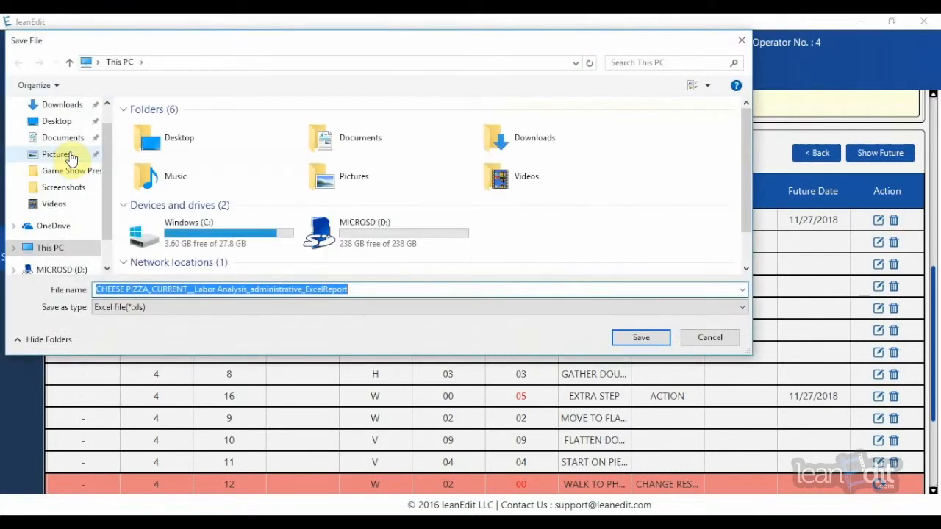
click(149, 143)
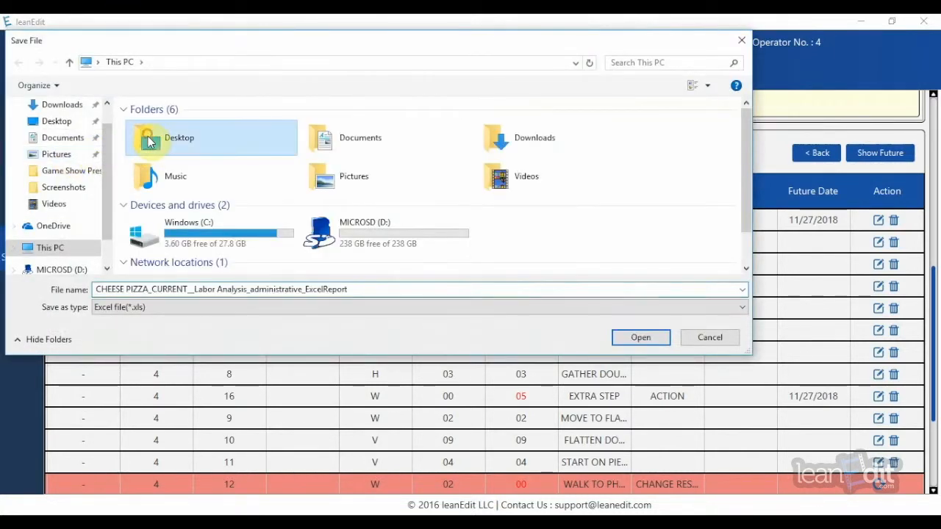
click(637, 339)
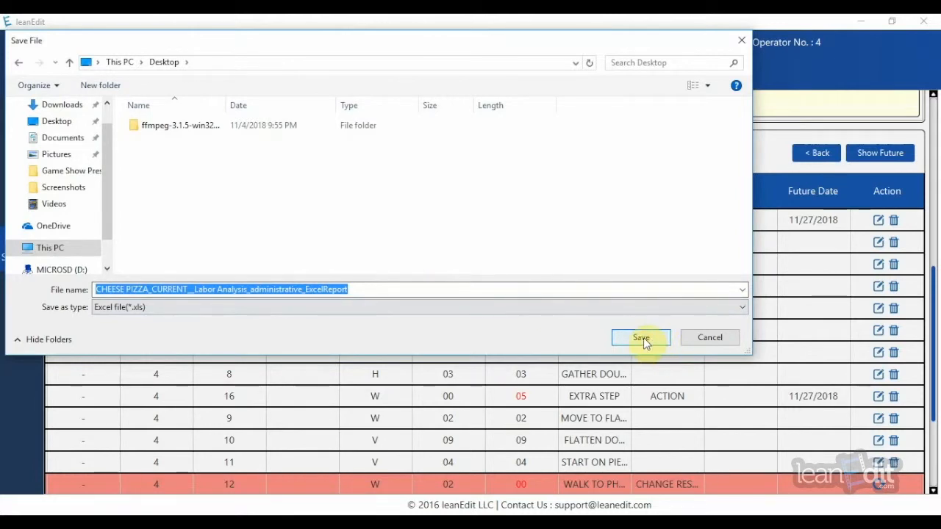
click(643, 337)
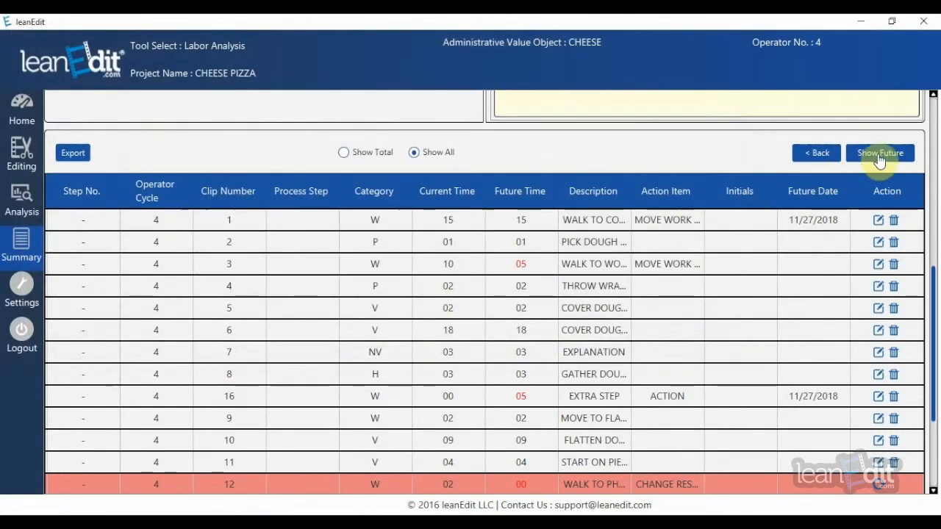
Switch the clip table to the future-only view and reduce it to the operator total
click(880, 156)
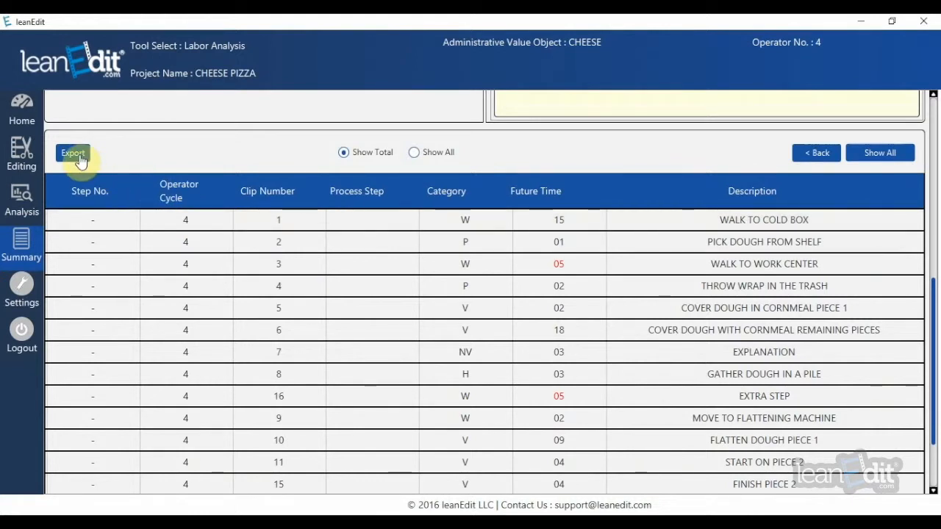
click(412, 155)
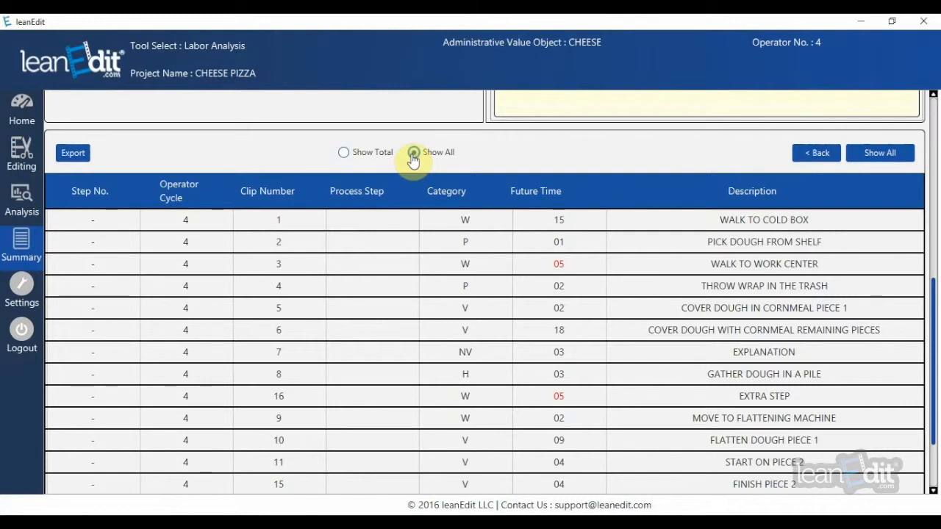
click(343, 153)
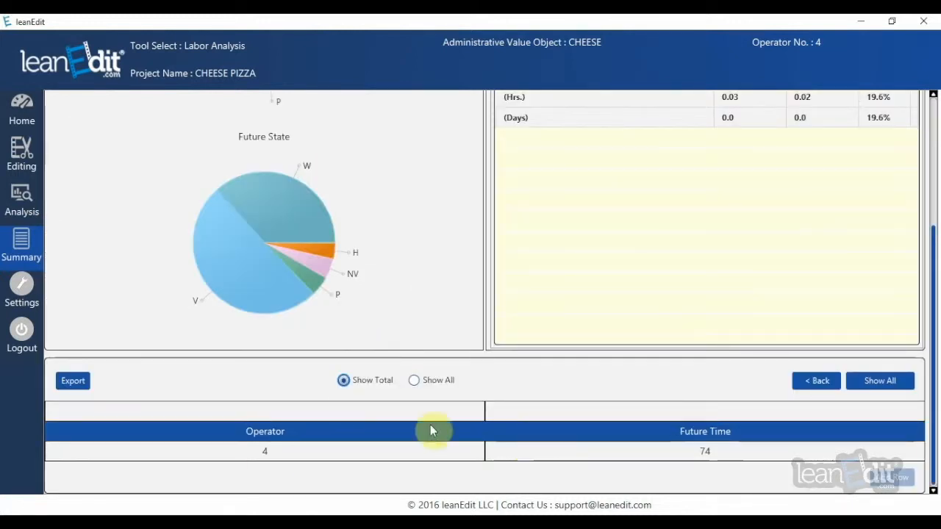
scroll(534, 385, up, 2)
scroll(534, 384, down, 2)
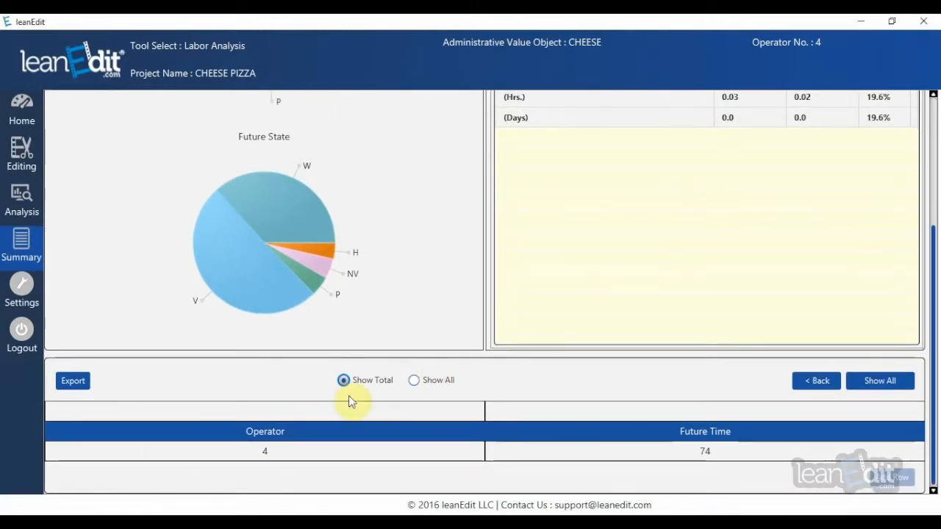
List all clip rows in the future-only table again and check the operator's future time total
click(416, 387)
scroll(542, 359, down, 1)
scroll(544, 364, down, 5)
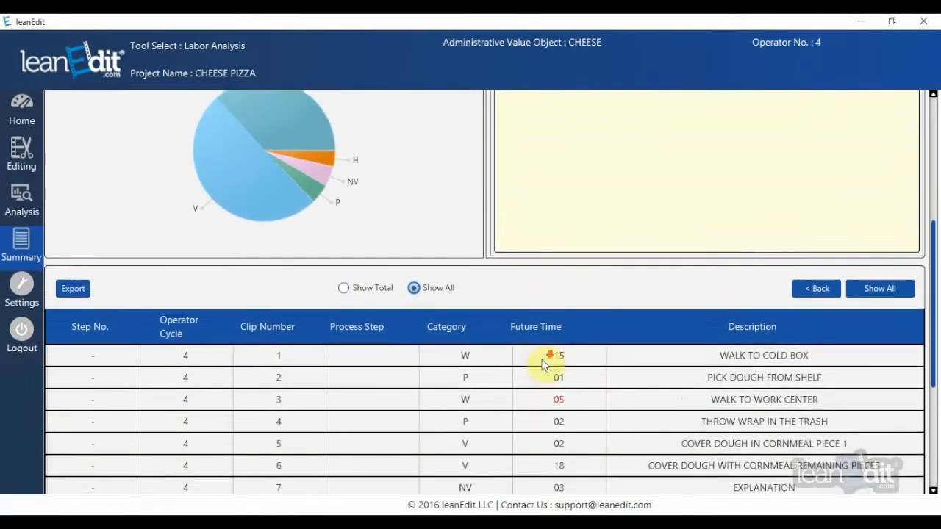
scroll(544, 366, down, 2)
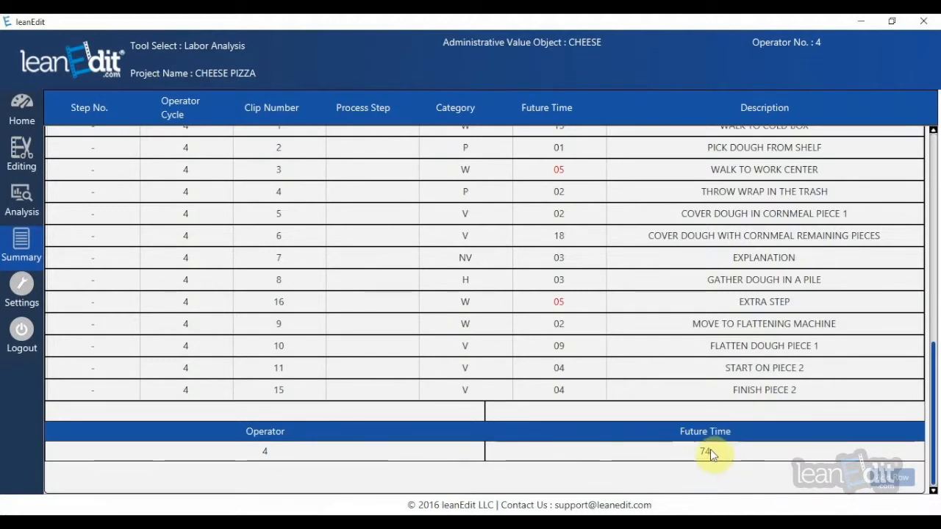
scroll(772, 350, up, 2)
scroll(778, 347, up, 2)
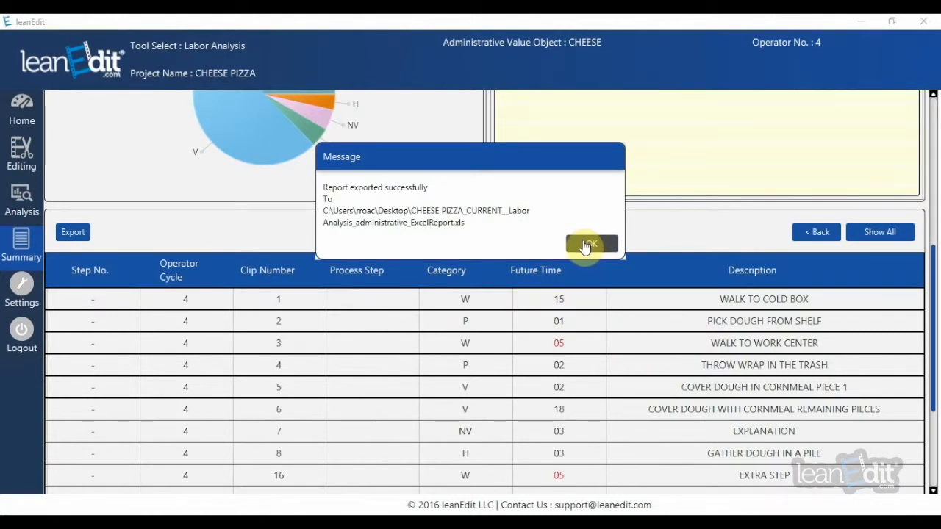
Dismiss the export message, return to the full clip table and check its current and future time totals
click(591, 244)
click(872, 231)
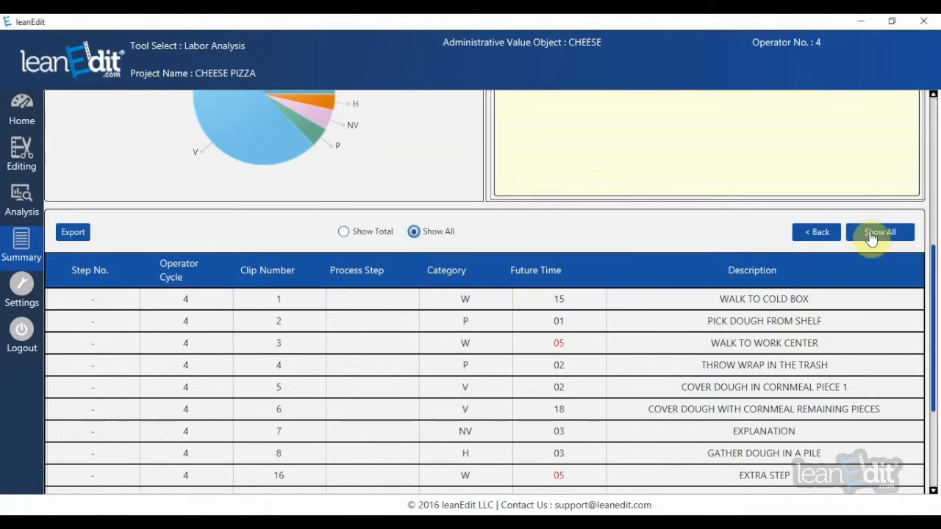
scroll(546, 363, down, 5)
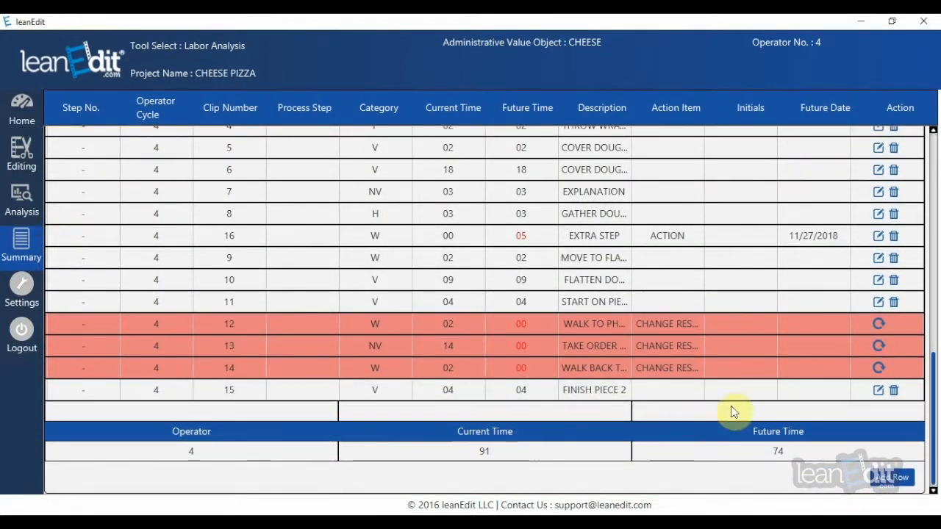
scroll(652, 405, up, 5)
scroll(652, 402, up, 1)
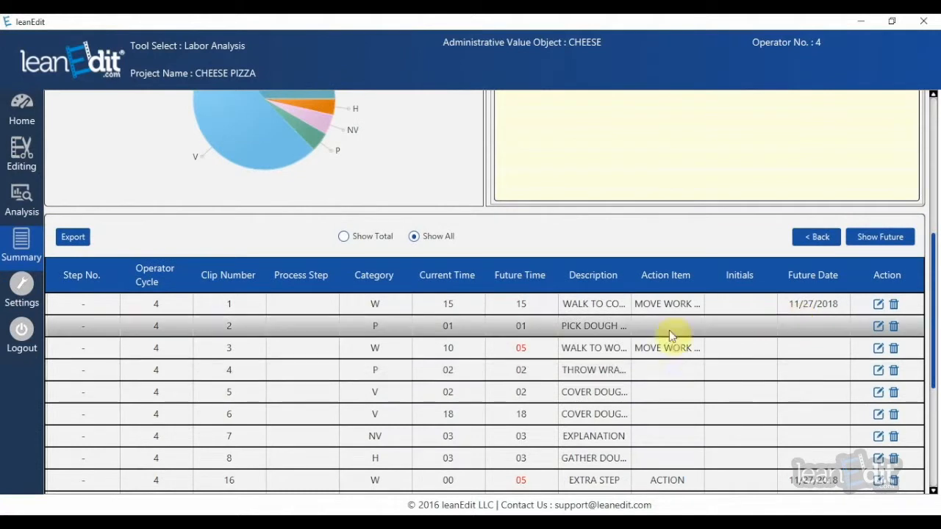
Show only the totals for the full table, return to listing all rows and look through them
click(342, 239)
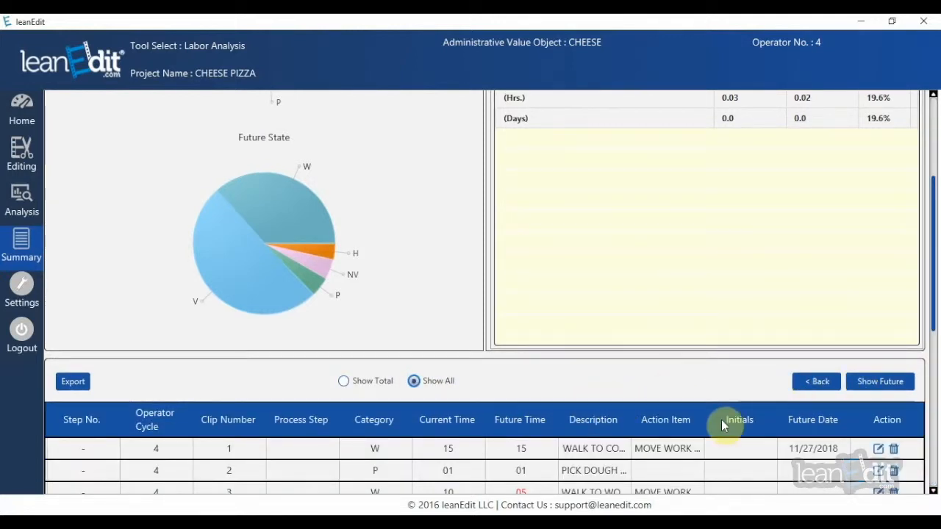
scroll(724, 425, down, 3)
scroll(719, 425, down, 3)
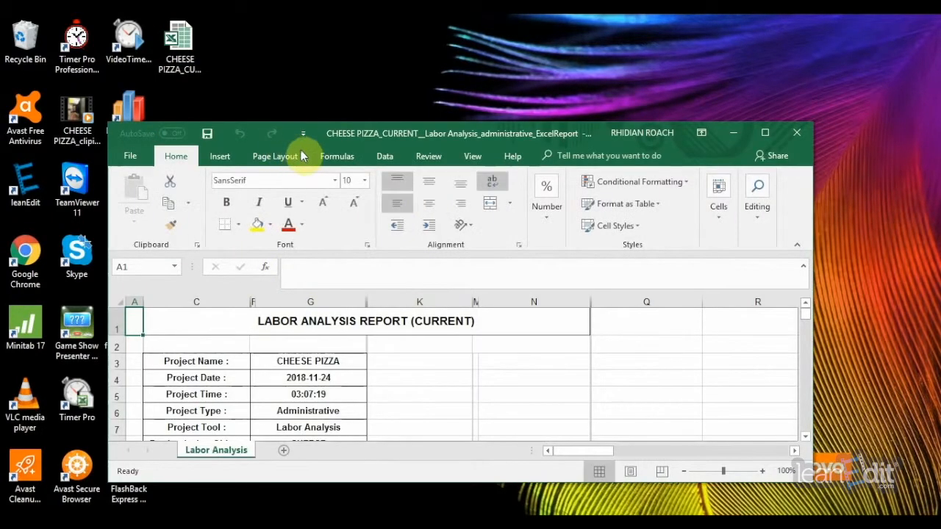
Maximize the exported labor analysis report in Excel and examine its category summary, clip rows and pie charts
click(313, 151)
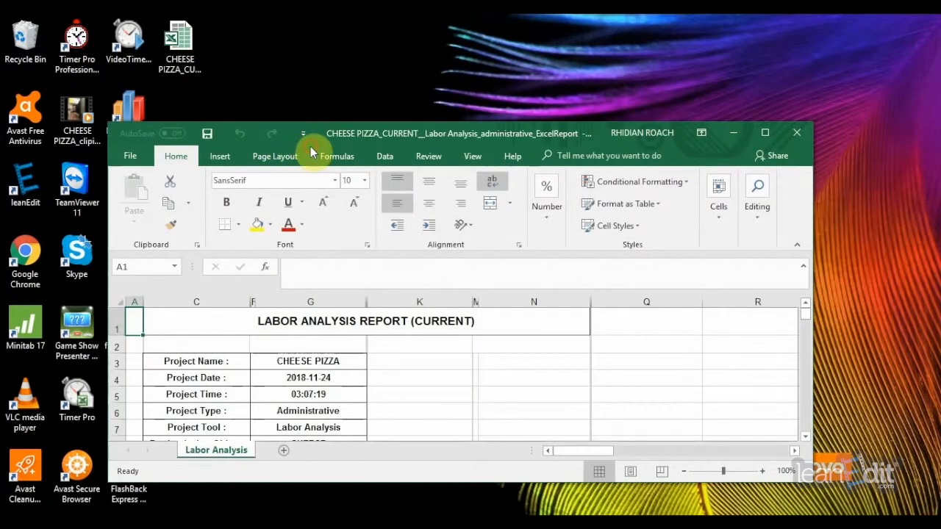
click(764, 132)
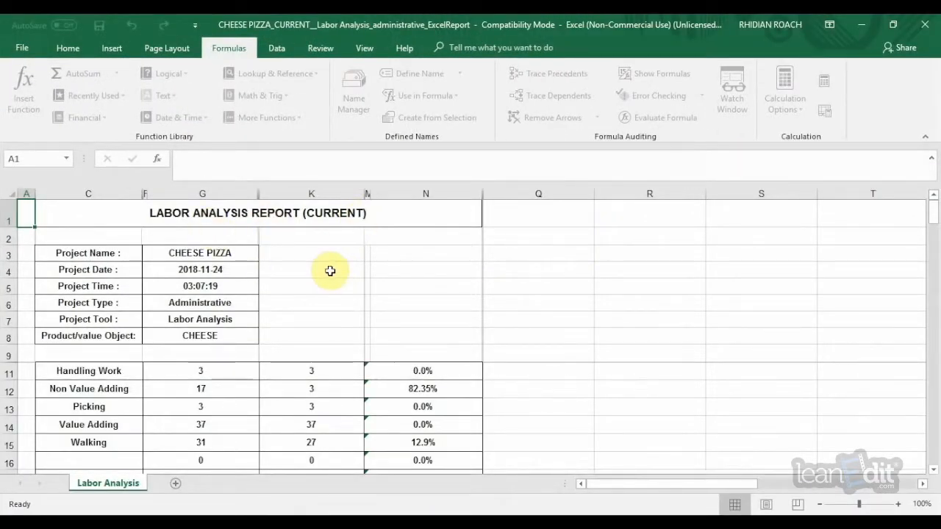
scroll(330, 271, down, 7)
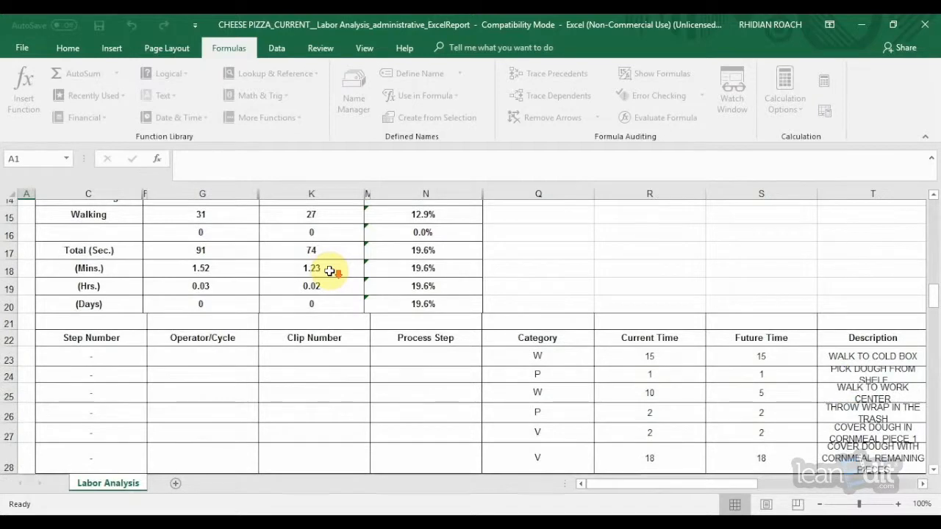
scroll(331, 272, up, 1)
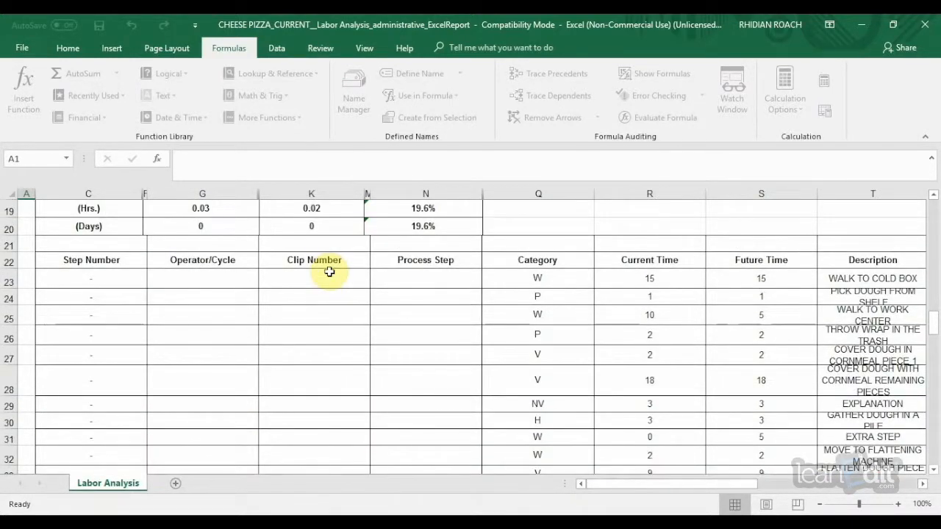
scroll(329, 272, down, 5)
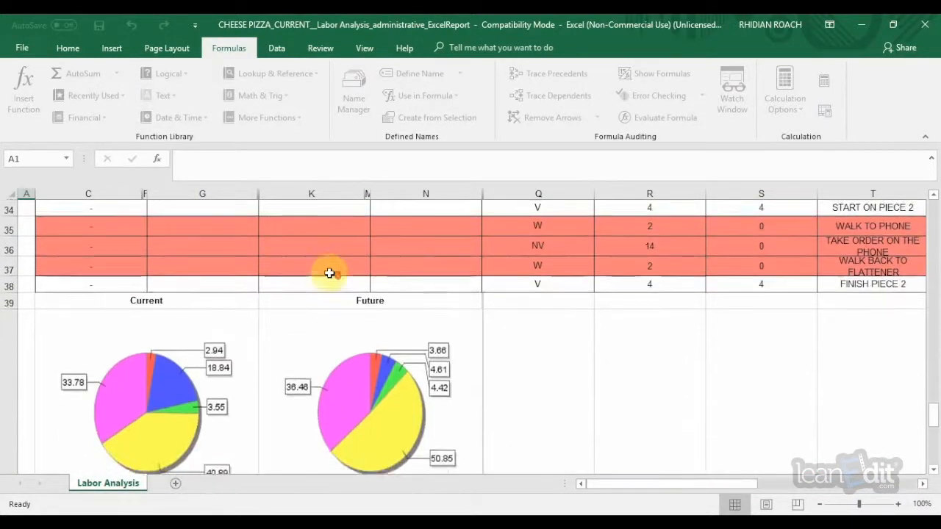
scroll(329, 272, down, 1)
Review the report's clip table again, including its description, action item, initials and future date columns
scroll(330, 273, up, 5)
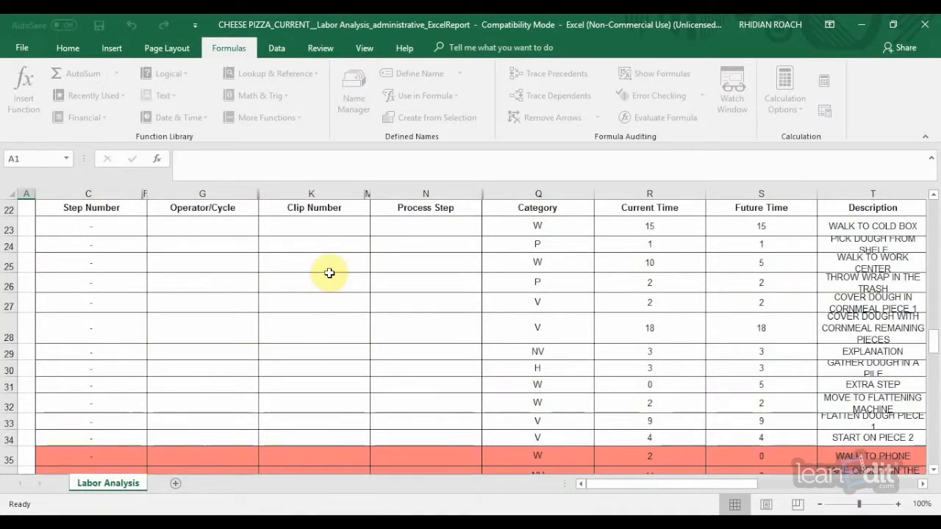
scroll(507, 301, down, 4)
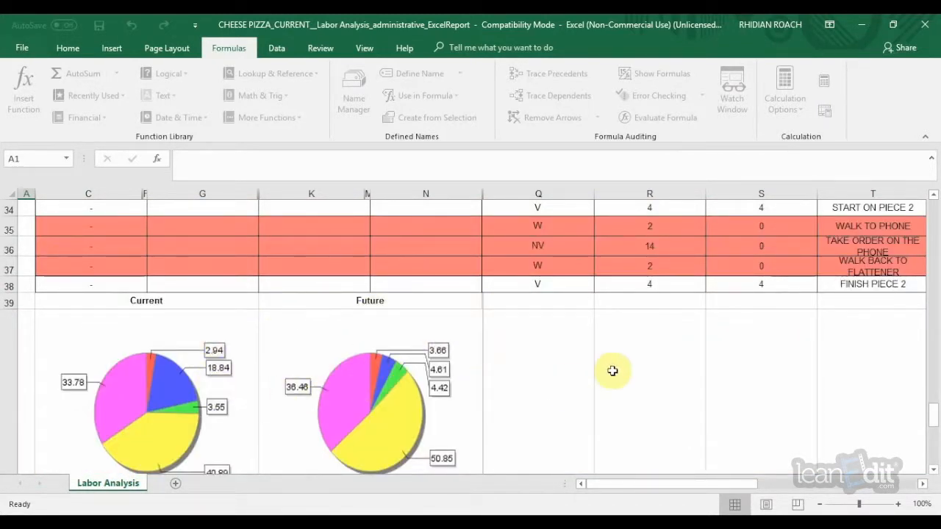
scroll(598, 372, up, 6)
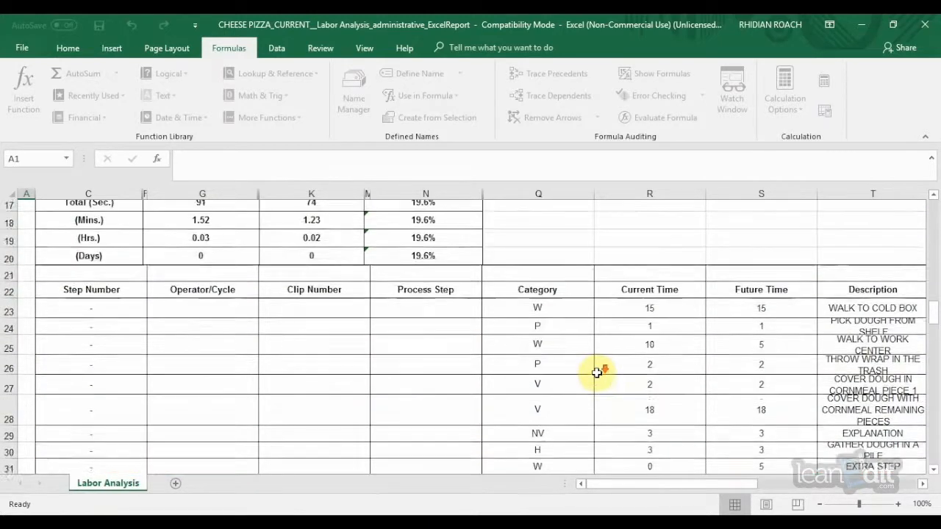
scroll(597, 372, down, 1)
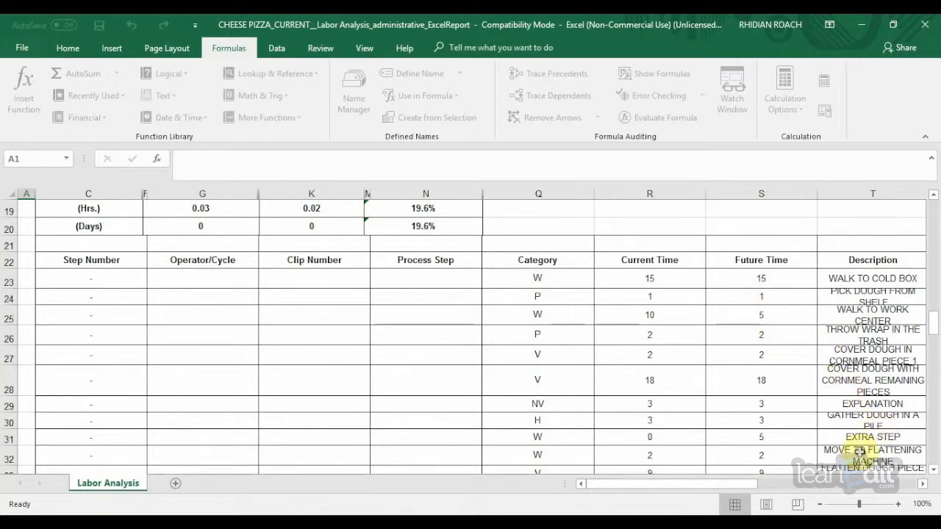
drag(748, 491, 902, 503)
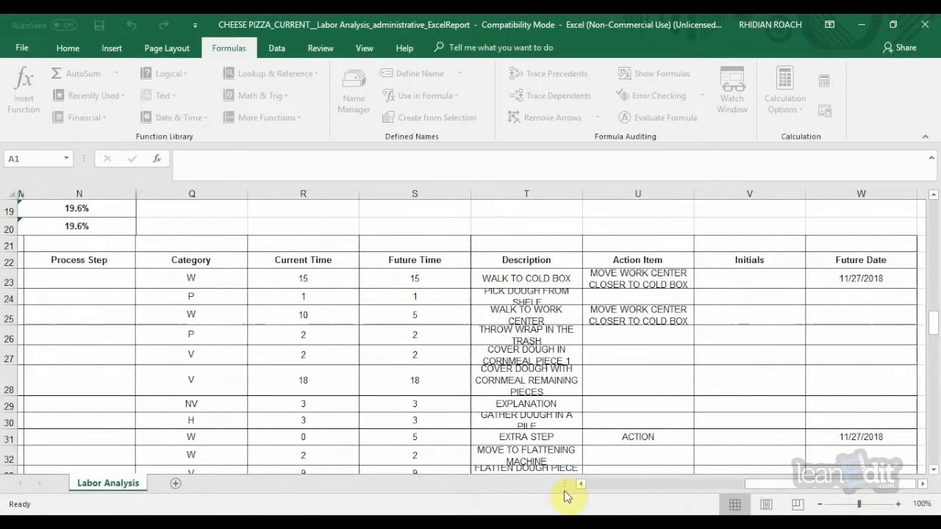